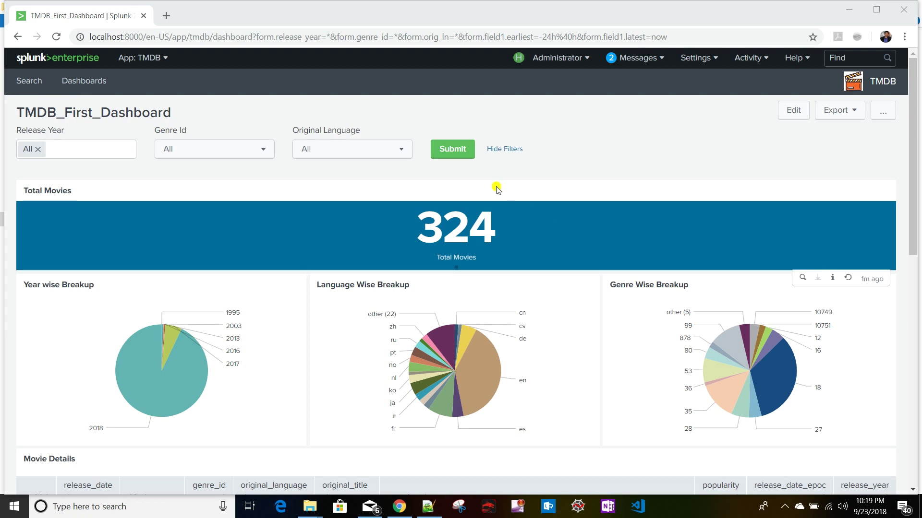
Open TMDB_First_Dashboard for editing and add a Time input to its filters.
click(793, 112)
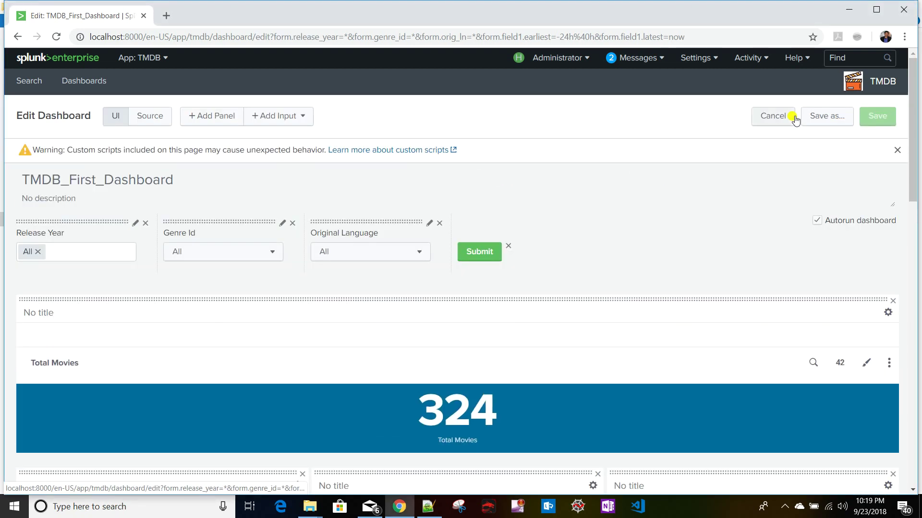
click(287, 118)
click(222, 248)
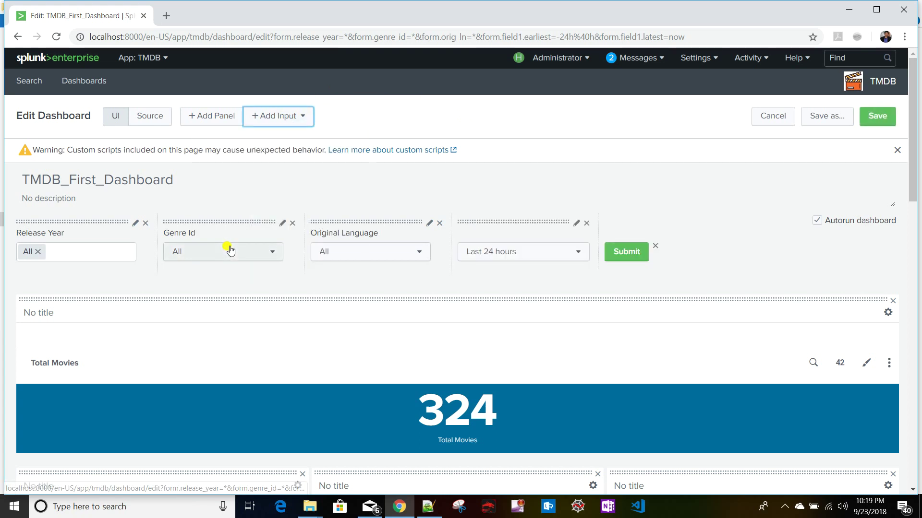
Examine the preset, relative and real-time range options offered by the new time input.
click(540, 256)
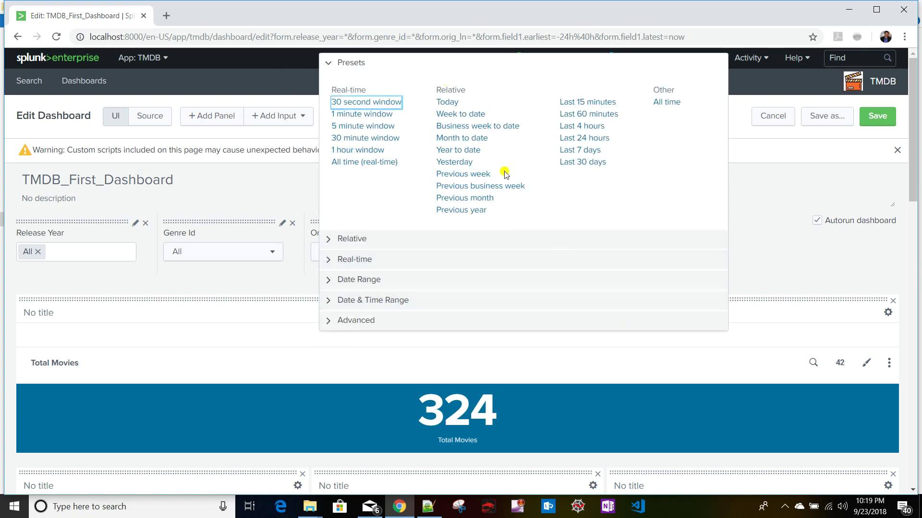
click(412, 241)
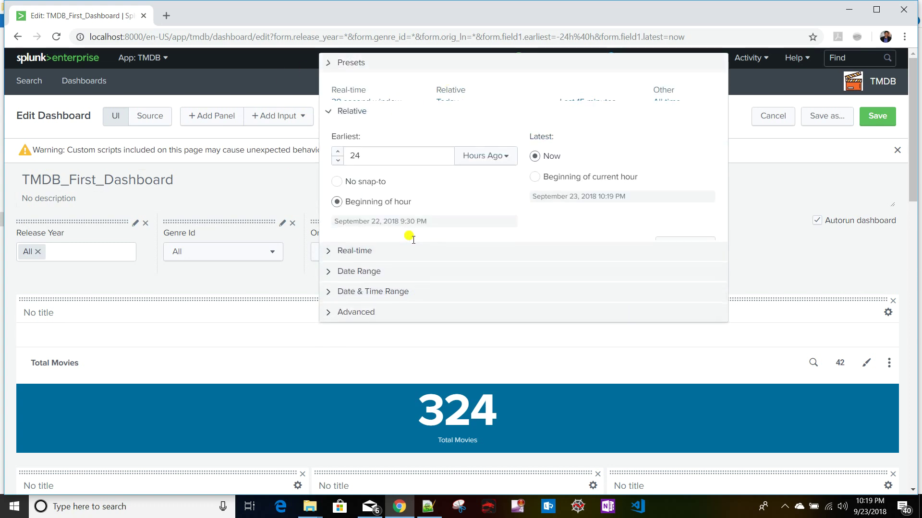
click(411, 250)
click(414, 64)
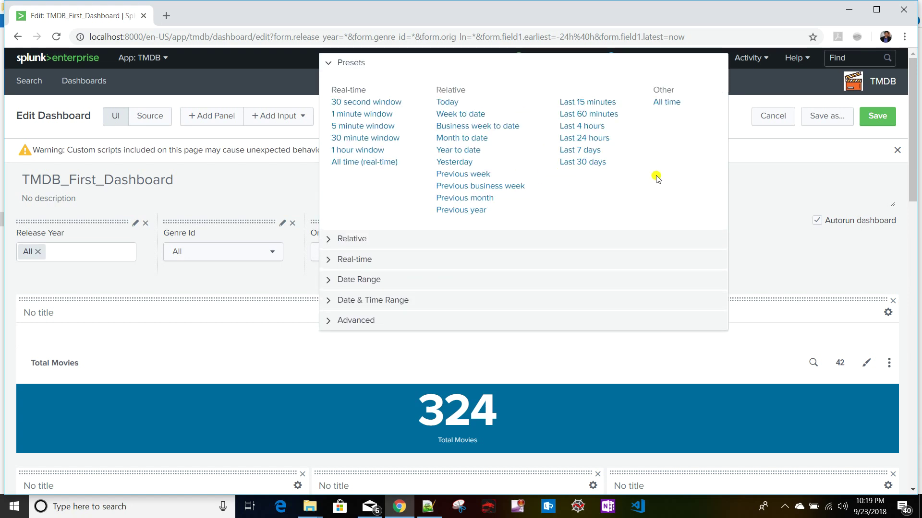
click(769, 235)
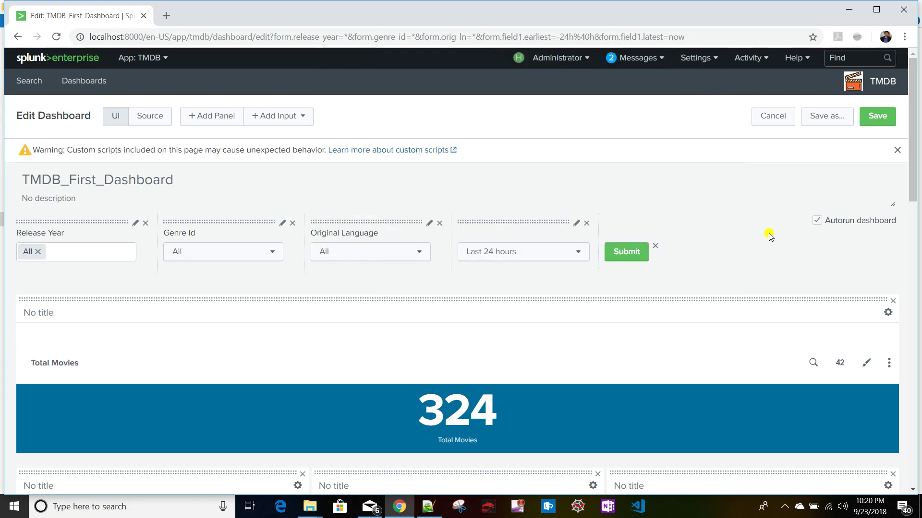
Configure the new time input with the label Time Picker, token time and default range Last 7 days.
click(576, 224)
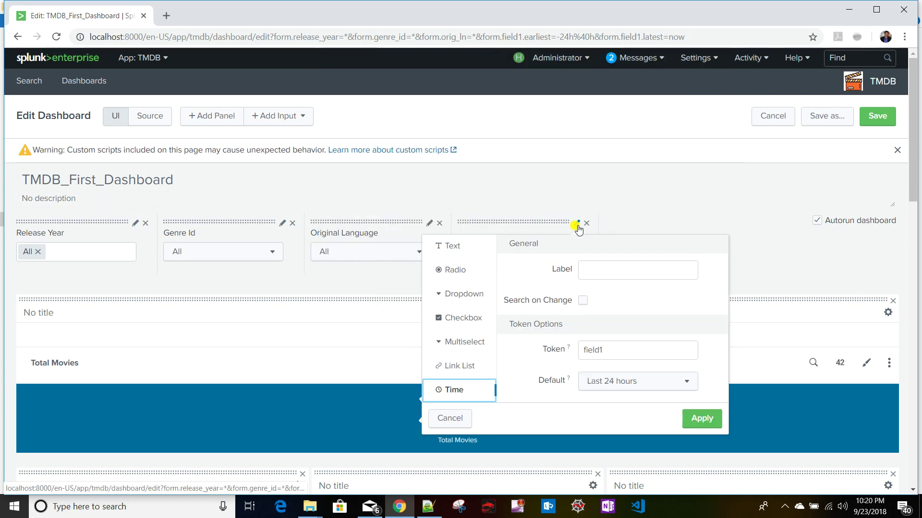
click(614, 268)
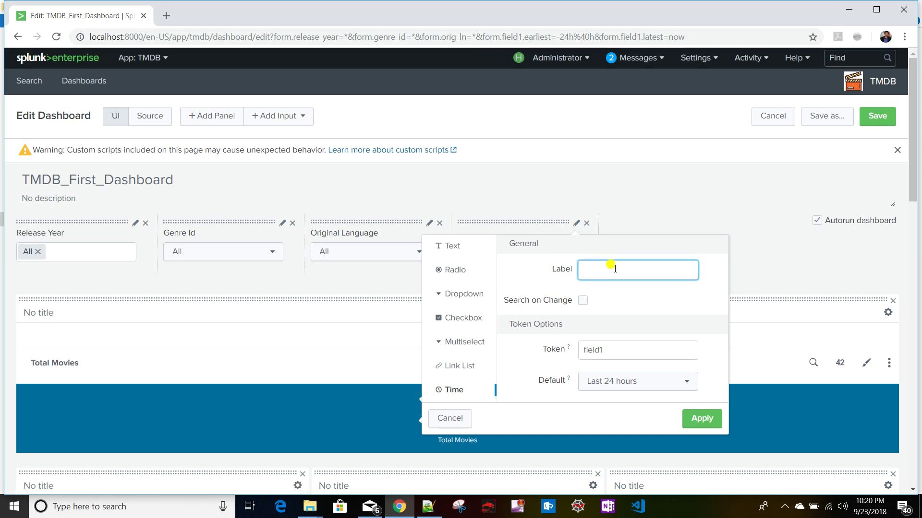
text(Time Picker)
double_click(618, 350)
text(time)
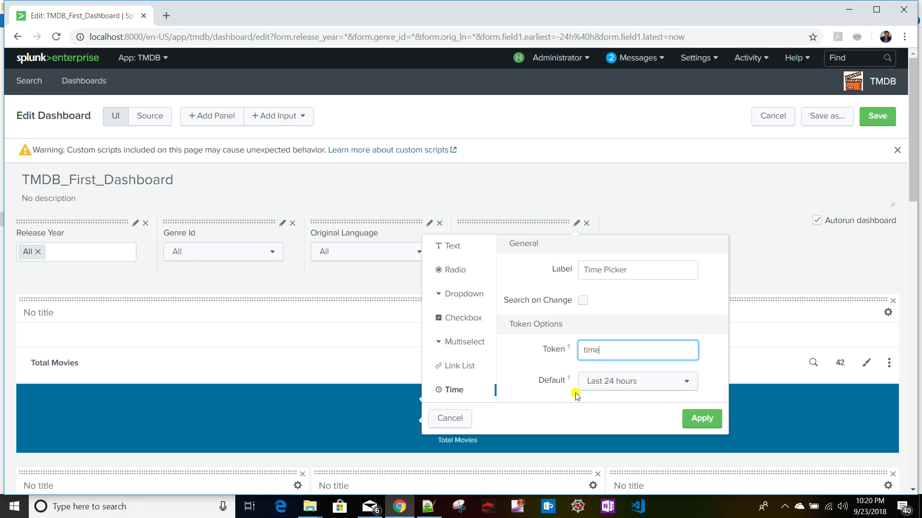
click(634, 383)
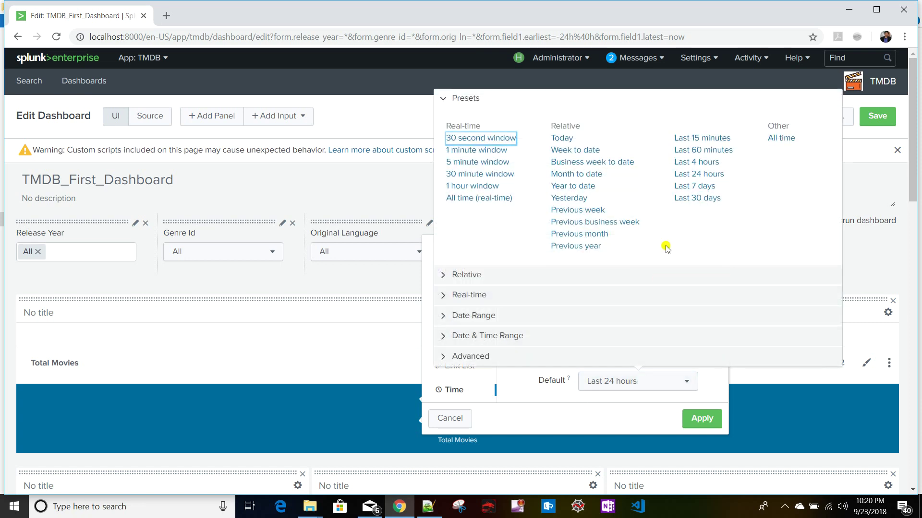
click(700, 187)
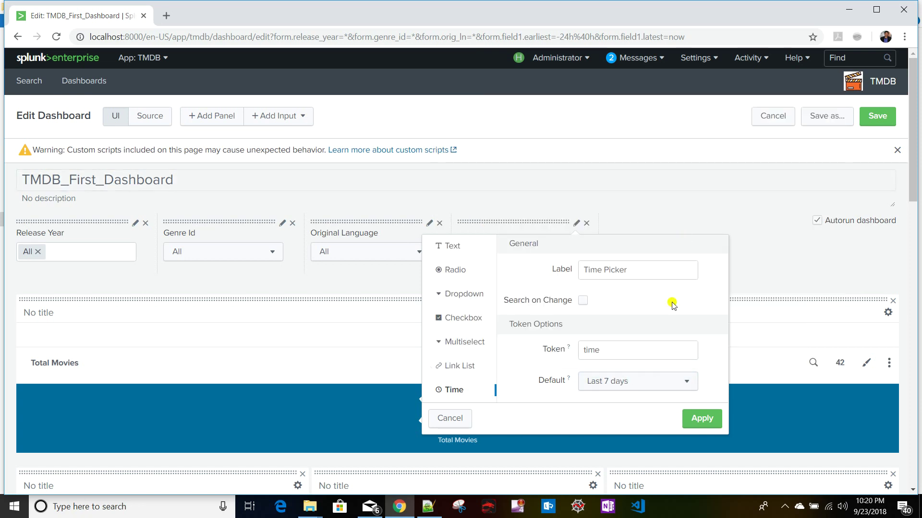
click(701, 419)
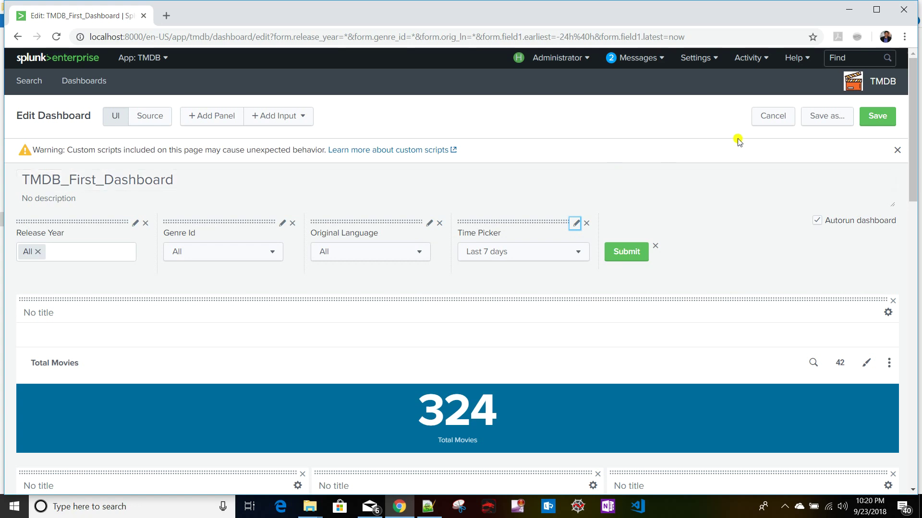
Save the dashboard, then reopen it for editing in its XML source view.
click(873, 118)
click(793, 110)
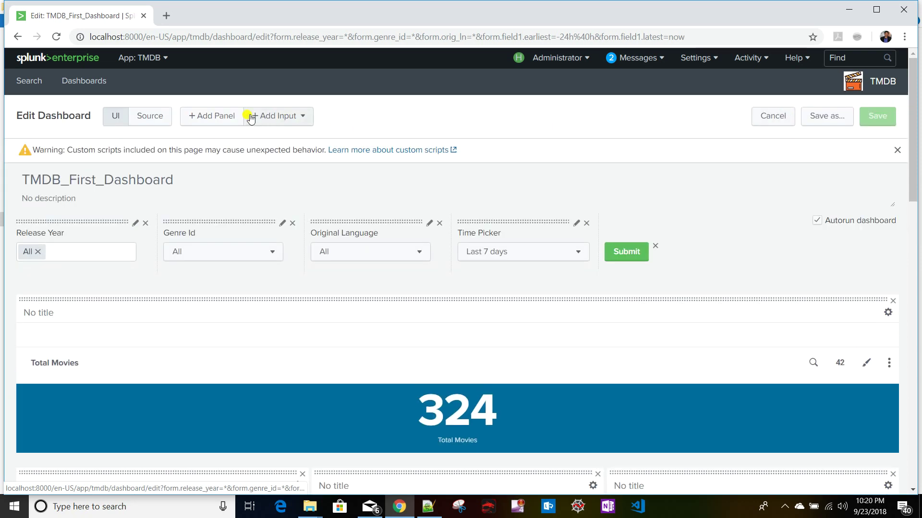
click(142, 116)
Examine the Time Picker input's XML definition, including its token, label and default earliest and latest values.
scroll(226, 263, down, 5)
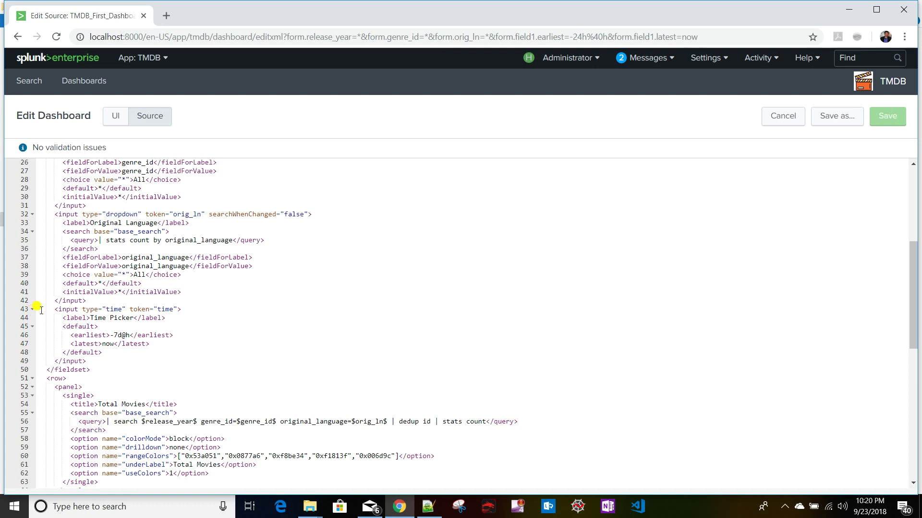
click(37, 309)
drag(38, 309, 115, 361)
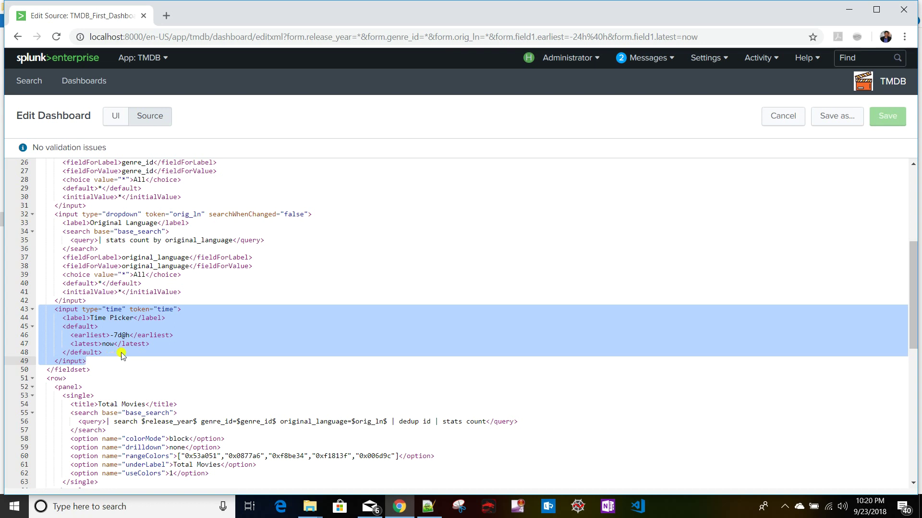
double_click(165, 309)
drag(91, 318, 138, 318)
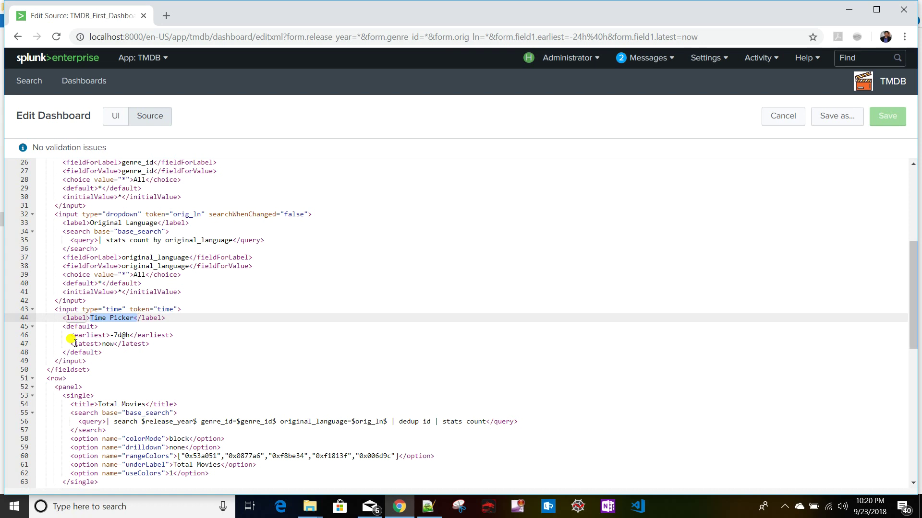
click(88, 334)
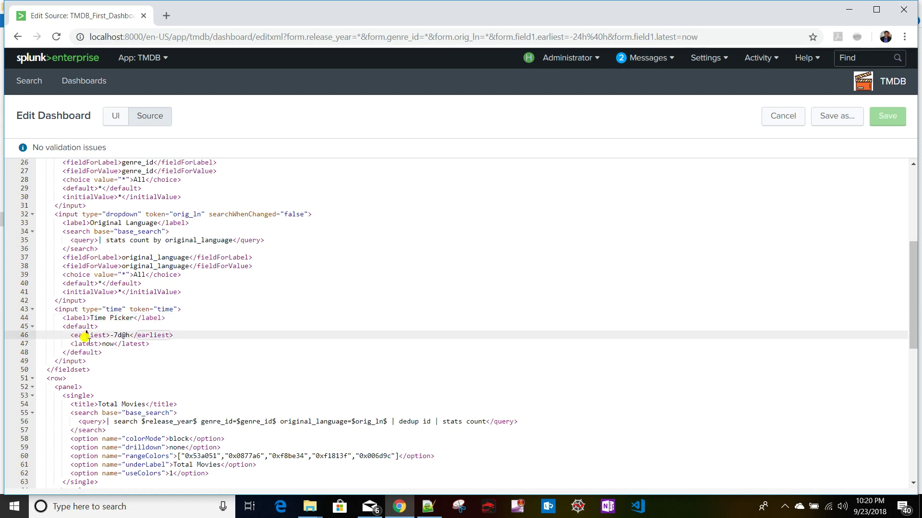
drag(152, 344, 33, 331)
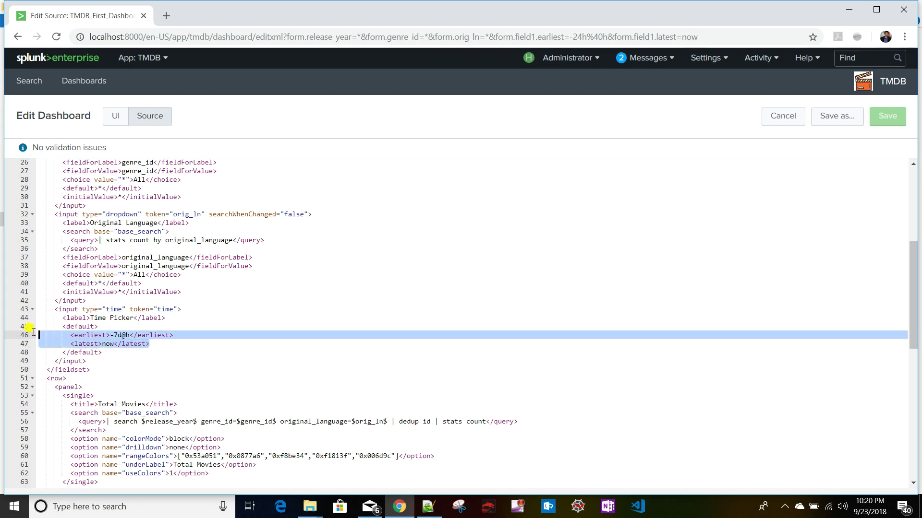
click(108, 352)
drag(108, 353, 29, 330)
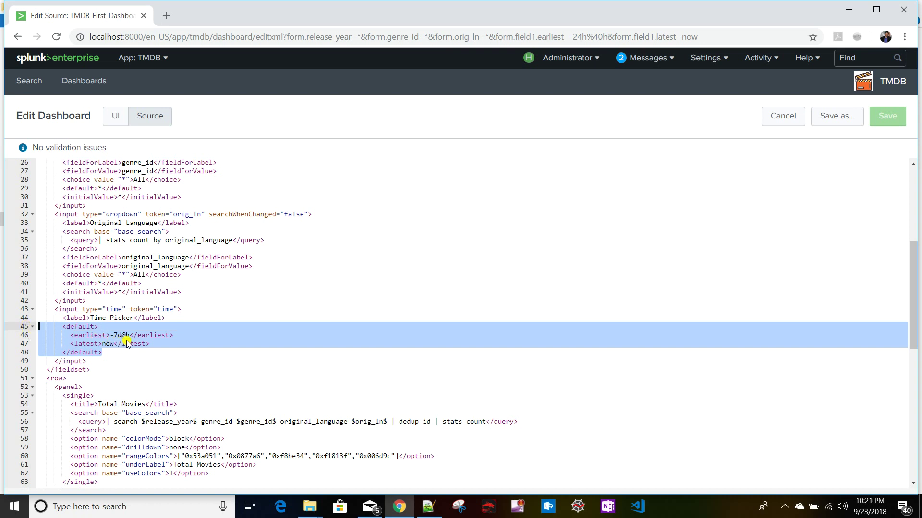
click(162, 346)
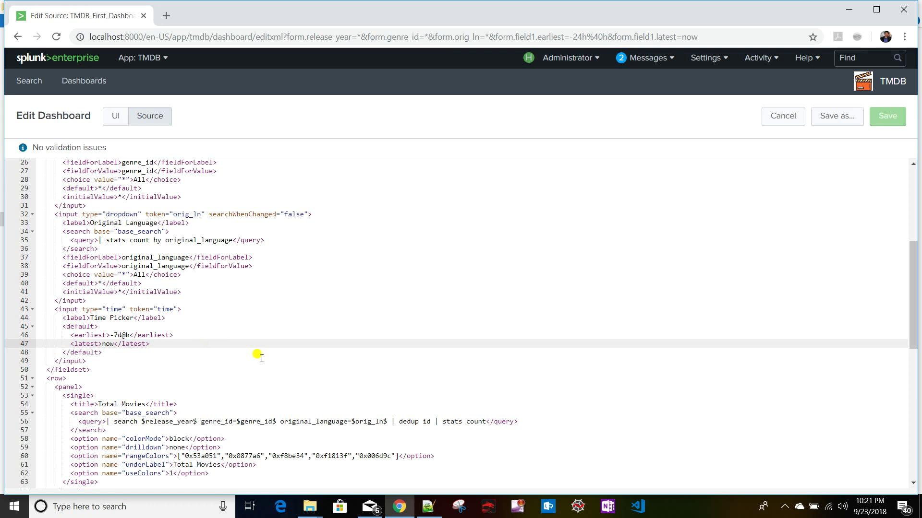
Review how the Total Movies query uses the release year, genre and original language input tokens.
scroll(259, 358, up, 3)
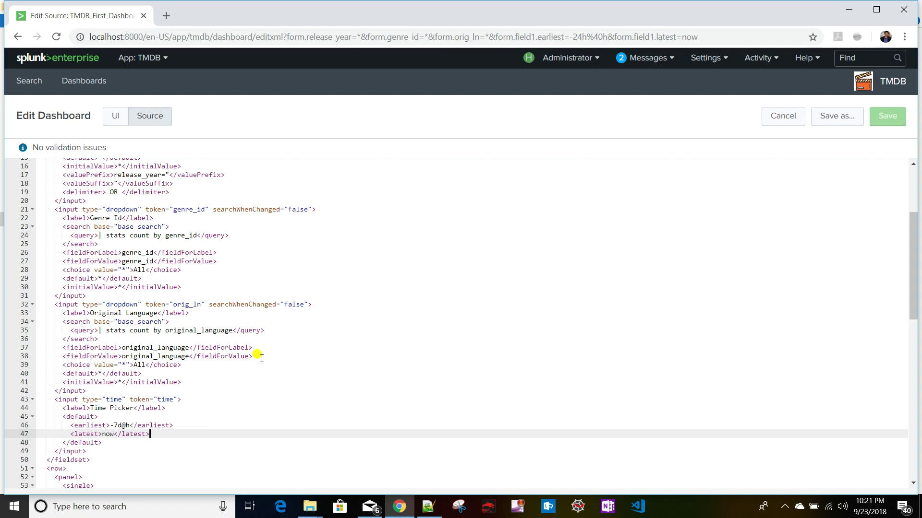
scroll(215, 307, down, 5)
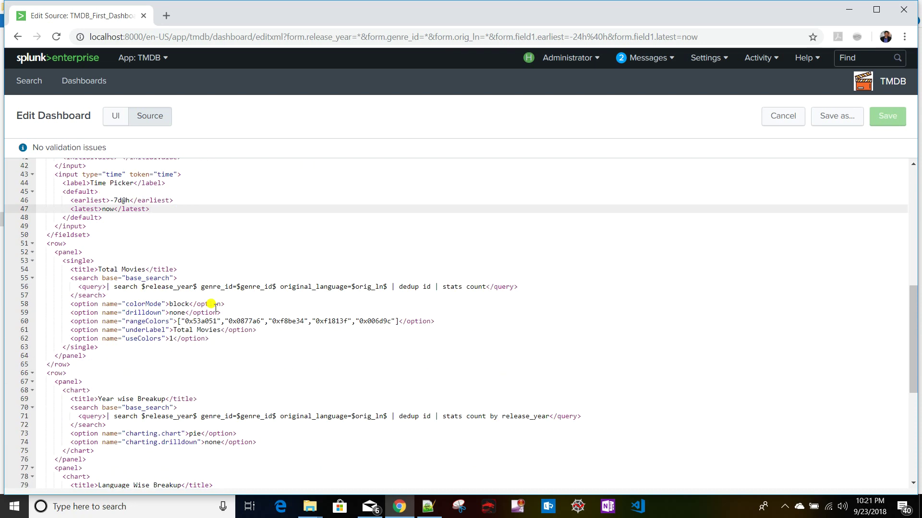
scroll(211, 304, up, 6)
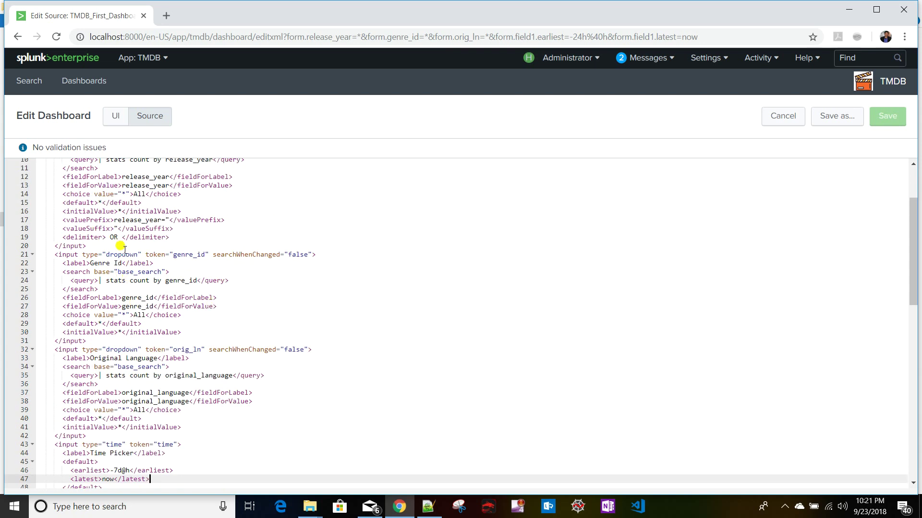
scroll(143, 341, down, 3)
scroll(144, 343, down, 1)
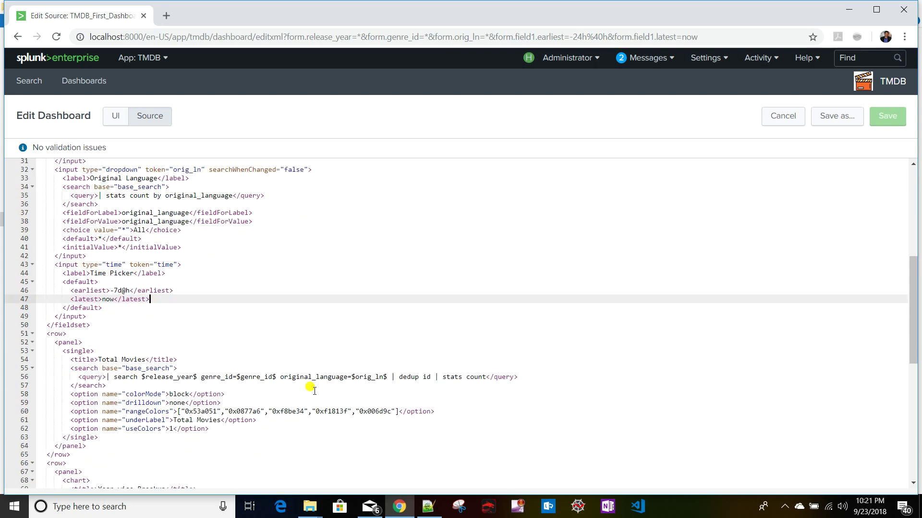
drag(347, 369, 359, 374)
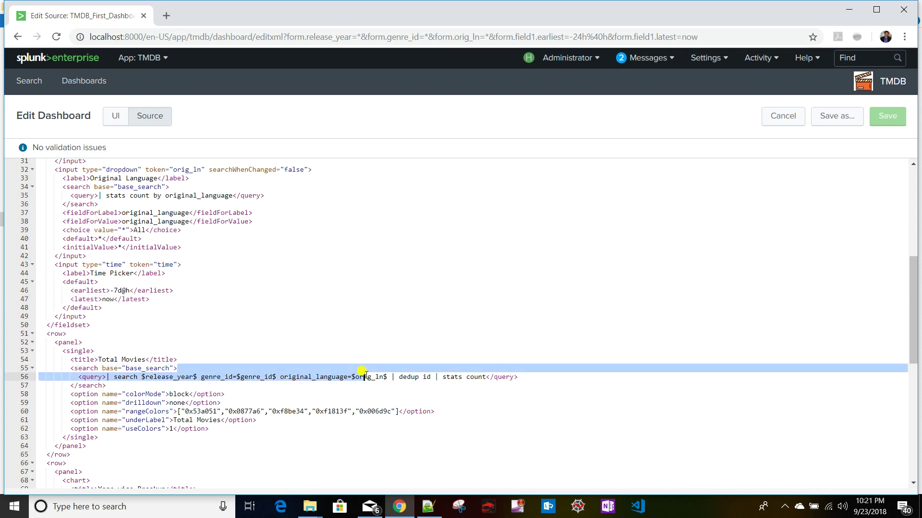
click(352, 377)
drag(352, 377, 387, 378)
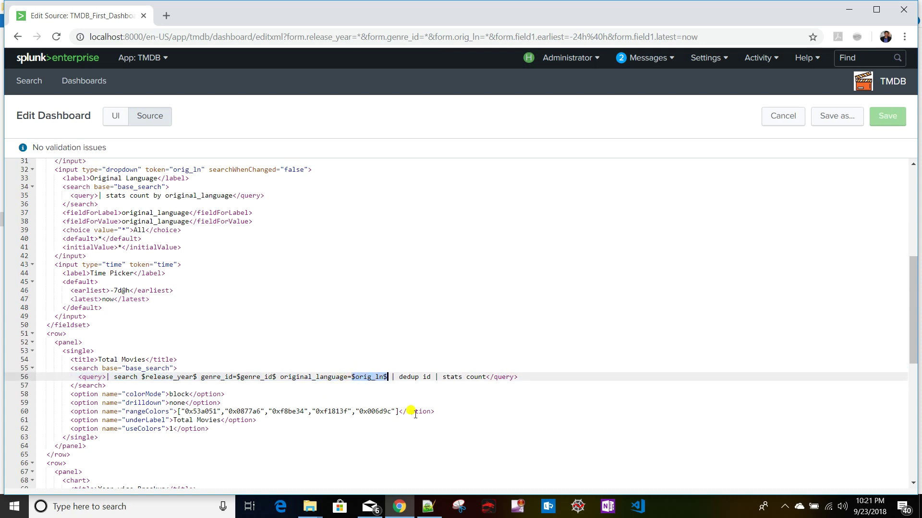
click(255, 377)
double_click(154, 378)
click(230, 377)
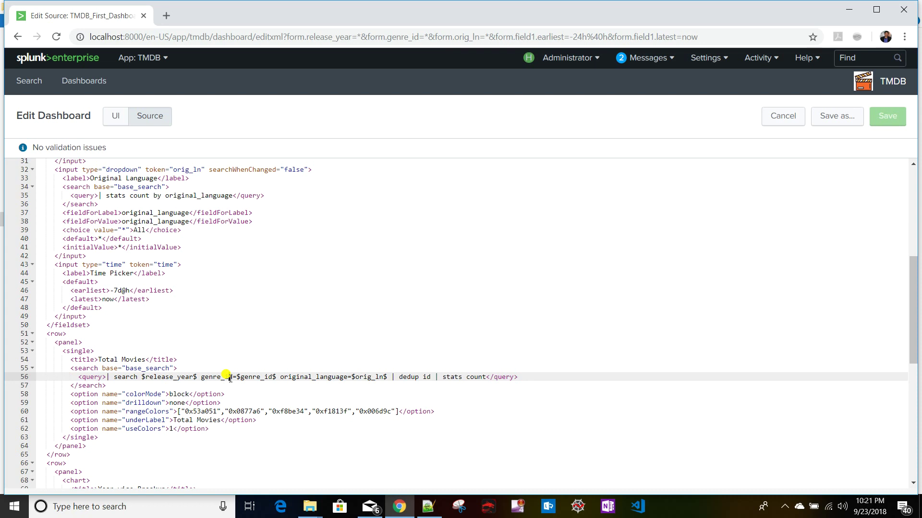
Inspect the base_search definition and the panels that reference it throughout the dashboard source.
scroll(216, 360, up, 6)
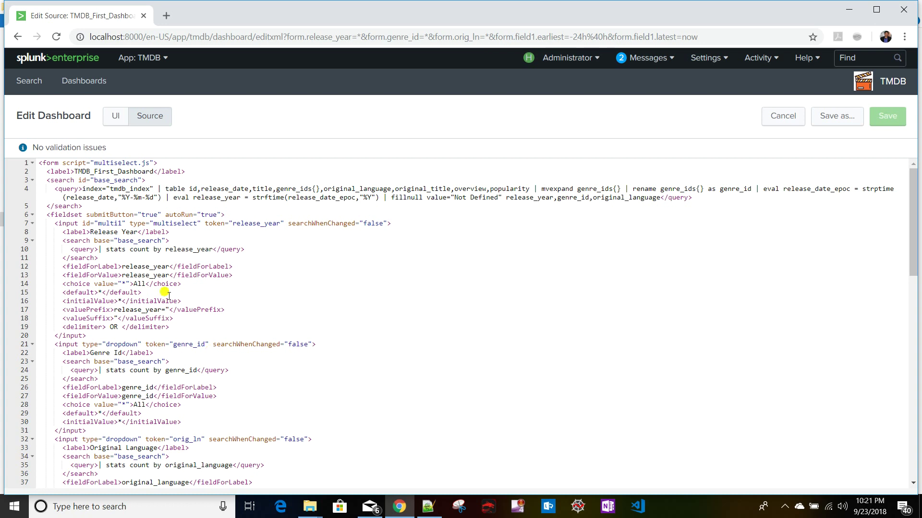
click(116, 181)
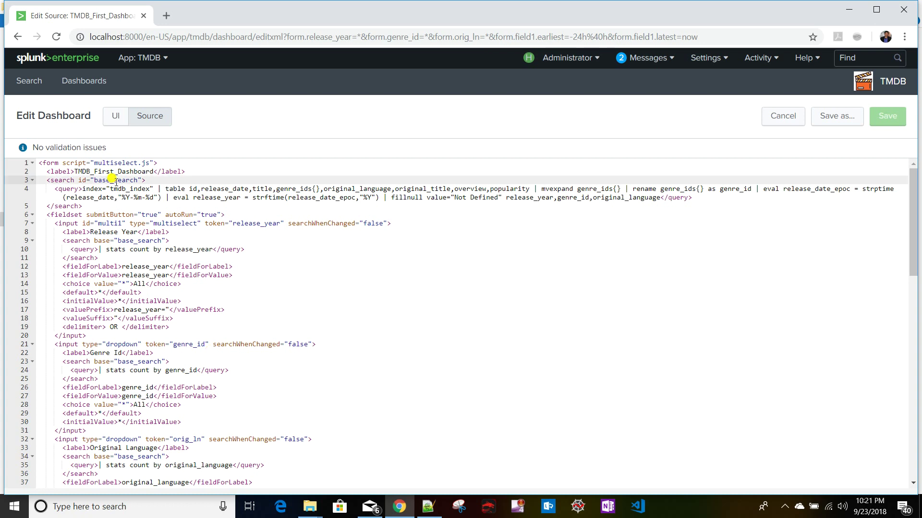
drag(94, 181, 139, 182)
scroll(203, 311, down, 7)
click(149, 278)
scroll(165, 325, down, 2)
click(146, 318)
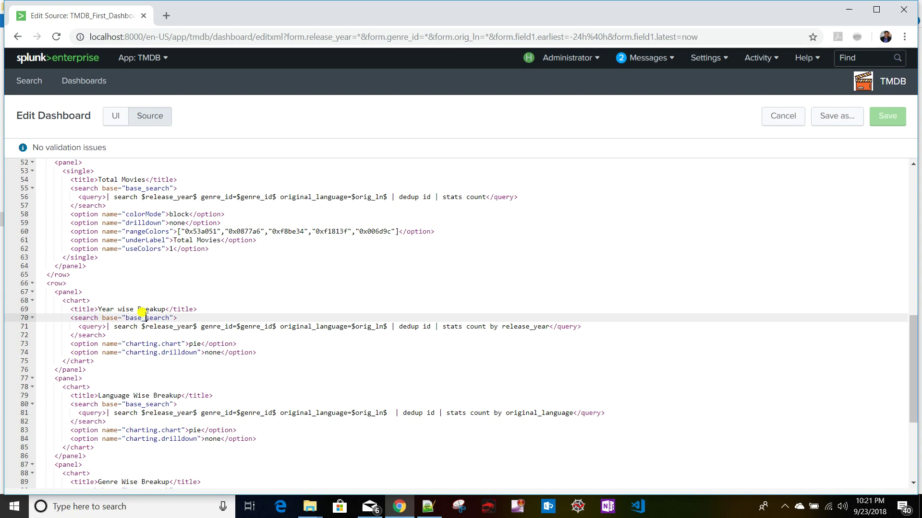
scroll(146, 314, down, 4)
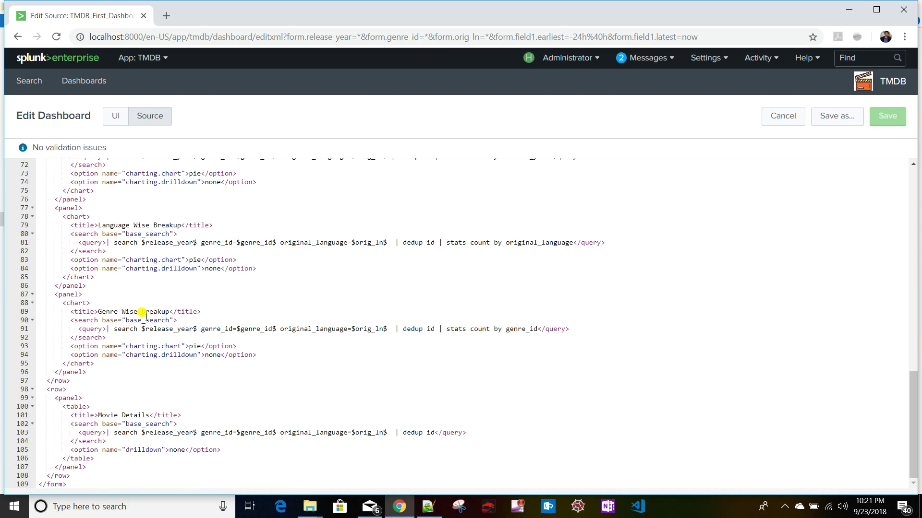
scroll(199, 375, up, 10)
scroll(199, 381, up, 4)
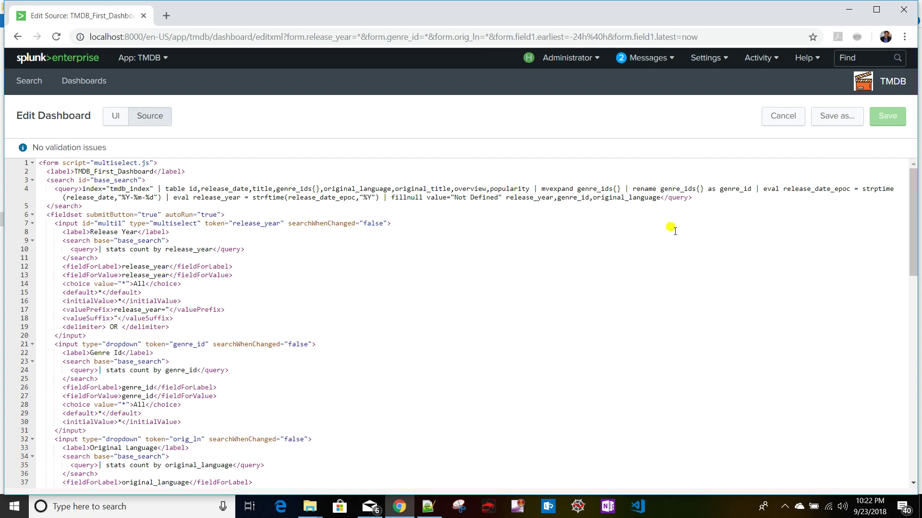
Copy the Time Picker's default earliest and latest elements into base_search, directly below its query line.
click(705, 196)
key(Return)
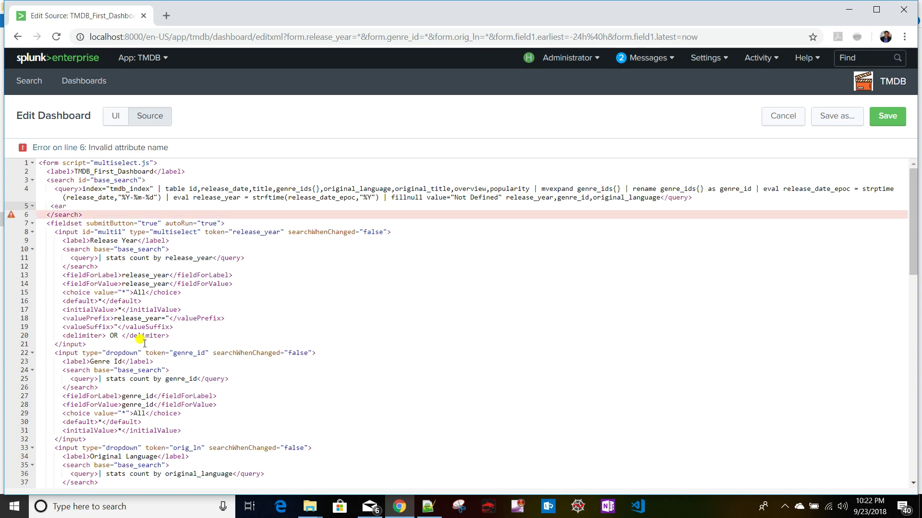
scroll(144, 342, down, 4)
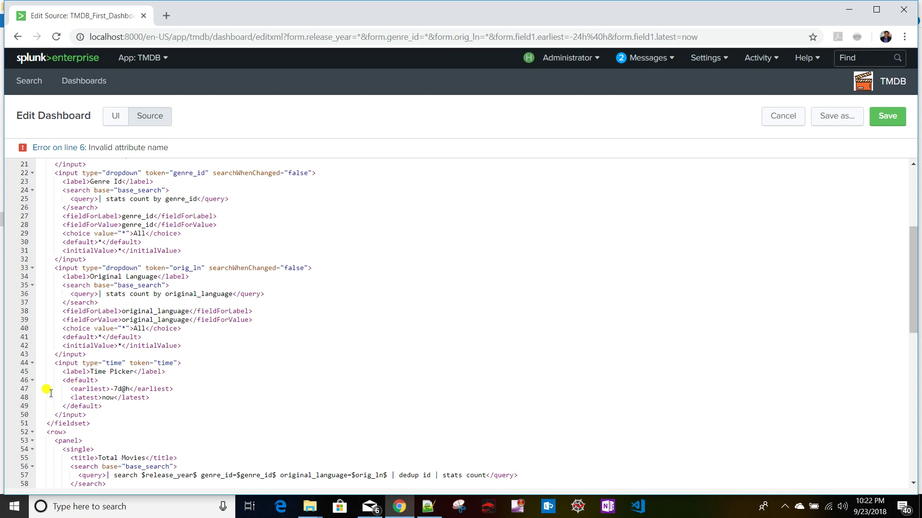
drag(38, 389, 175, 397)
key(ctrl+c)
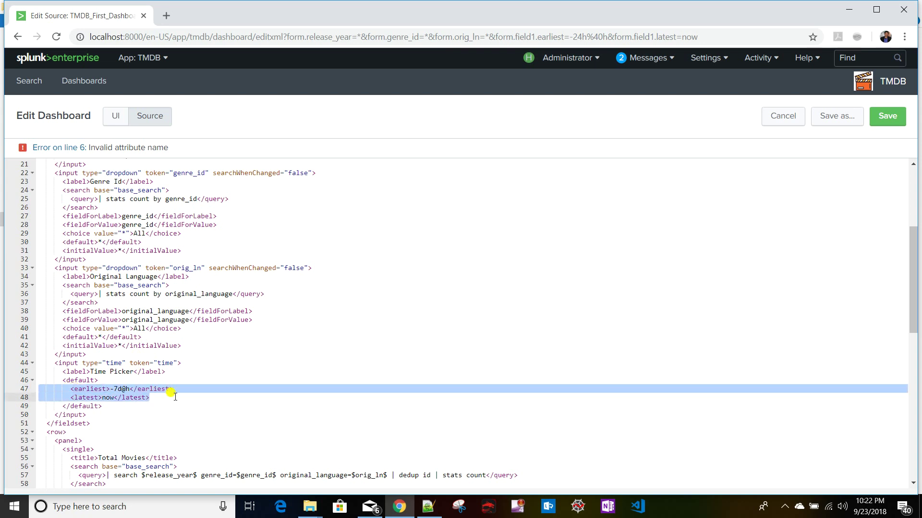
scroll(175, 397, up, 4)
drag(67, 206, 44, 206)
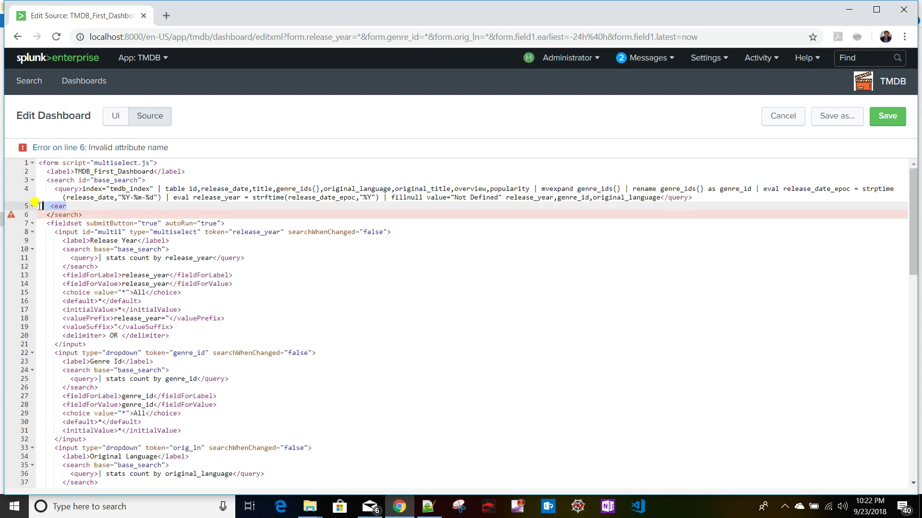
key(ctrl+v)
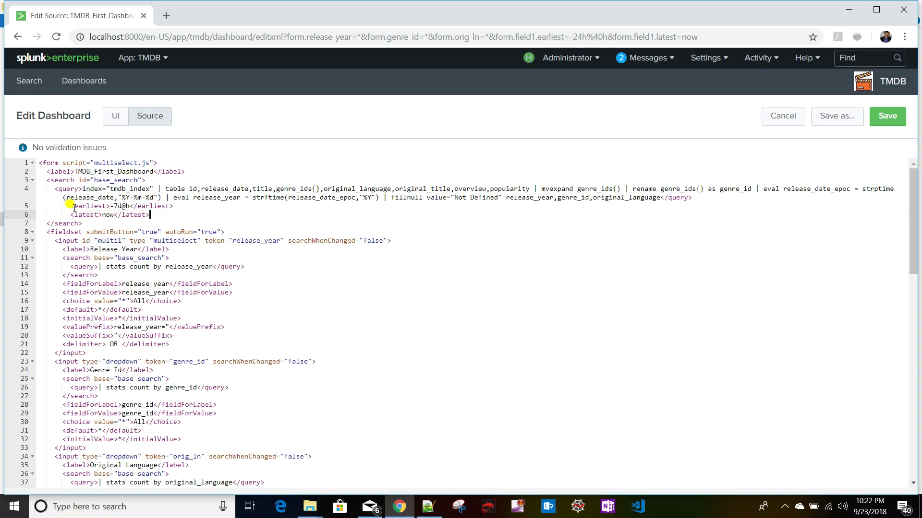
Align the indentation of the earliest and latest elements with the base_search query element.
click(70, 206)
key(BackSpace)
key(BackSpace)
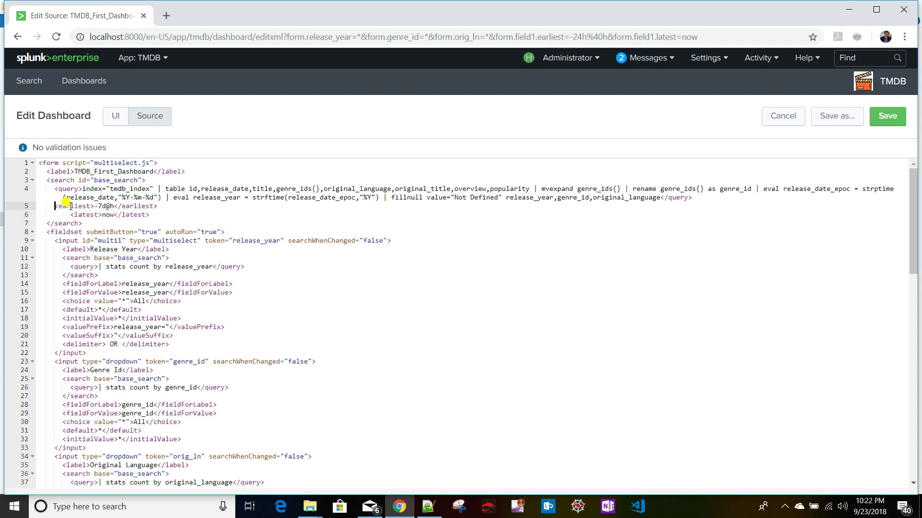
click(71, 215)
key(BackSpace)
key(BackSpace)
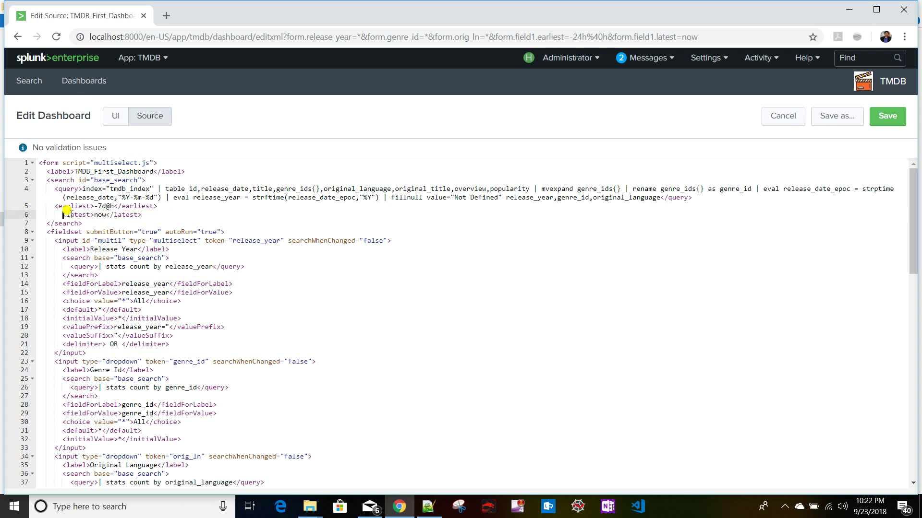
Replace the earliest value in base_search with the Time Picker token $time.earliest$.
click(118, 206)
key(BackSpace)
key(BackSpace)
key(BackSpace)
key(BackSpace)
key(BackSpace)
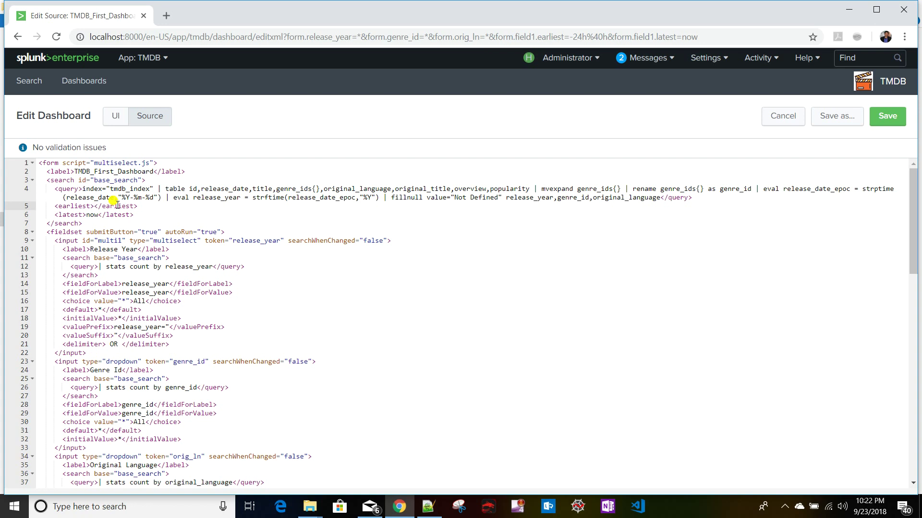
text($$)
click(99, 206)
scroll(200, 344, down, 4)
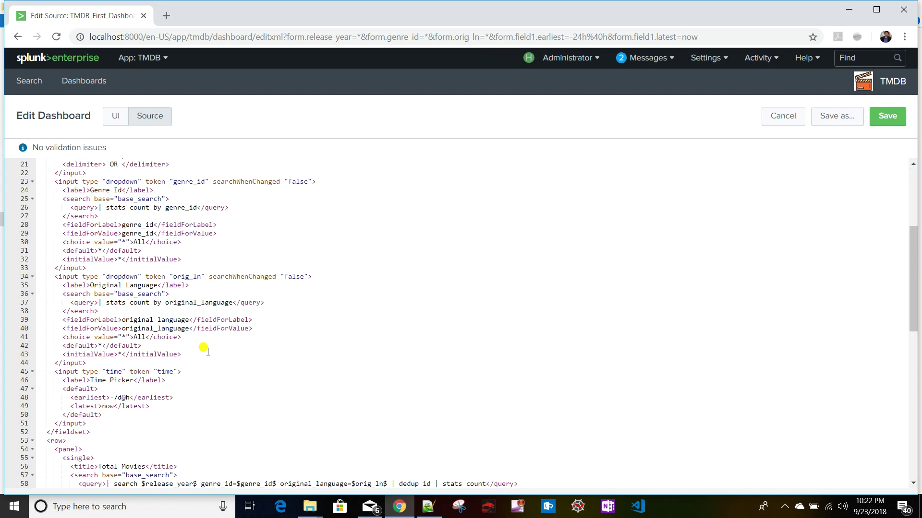
click(166, 372)
scroll(196, 377, up, 4)
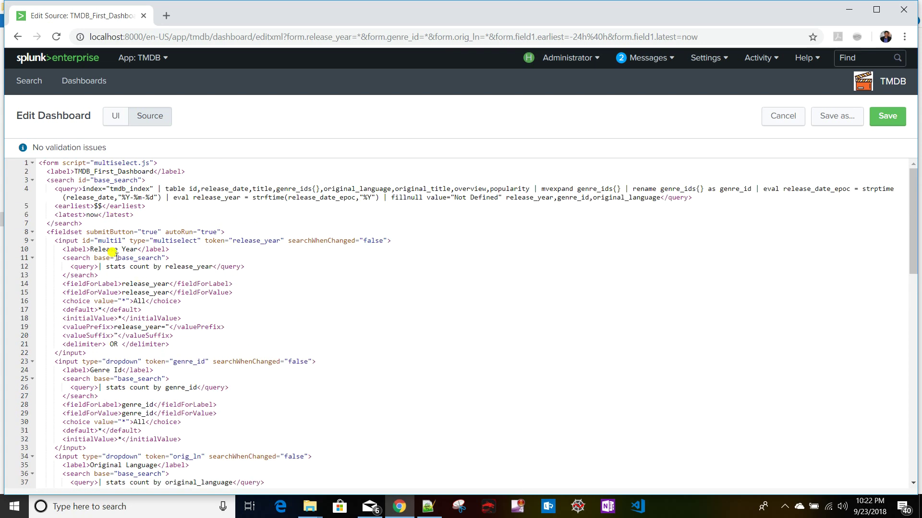
click(99, 207)
text(time.earliest)
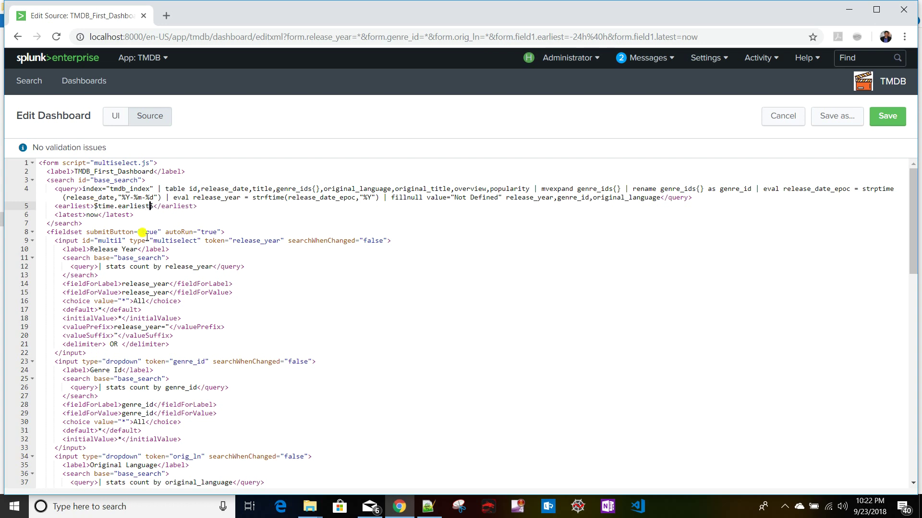
Replace the latest value in base_search with the Time Picker token $time.latest$.
drag(95, 206, 153, 206)
key(ctrl+c)
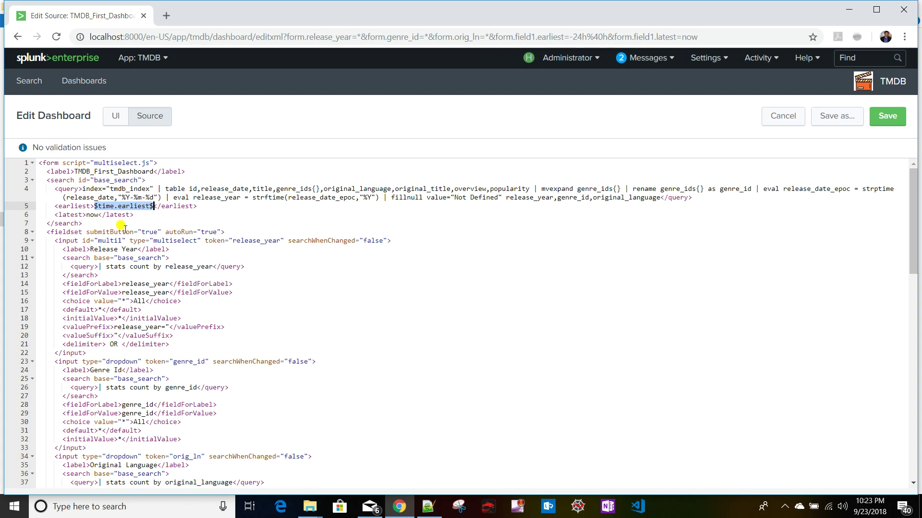
click(99, 214)
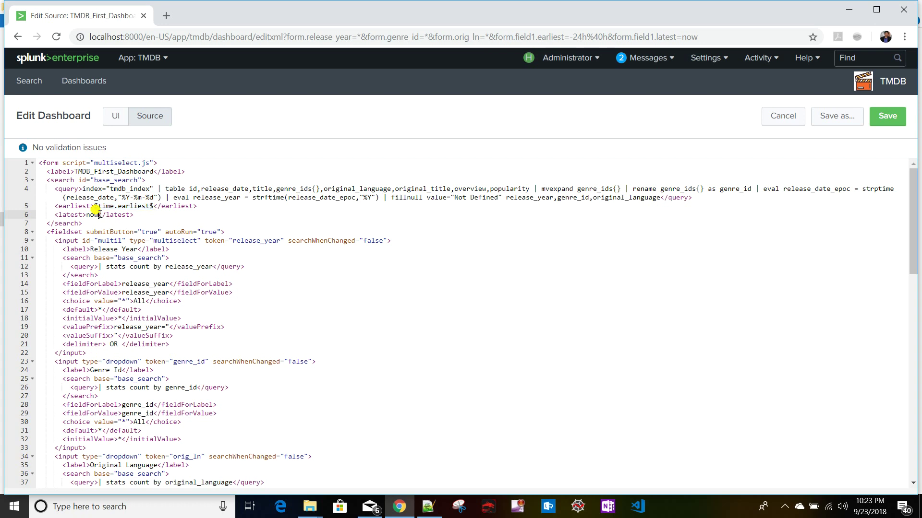
double_click(99, 214)
key(ctrl+v)
key(BackSpace)
key(BackSpace)
key(BackSpace)
key(BackSpace)
key(BackSpace)
key(BackSpace)
key(BackSpace)
key(BackSpace)
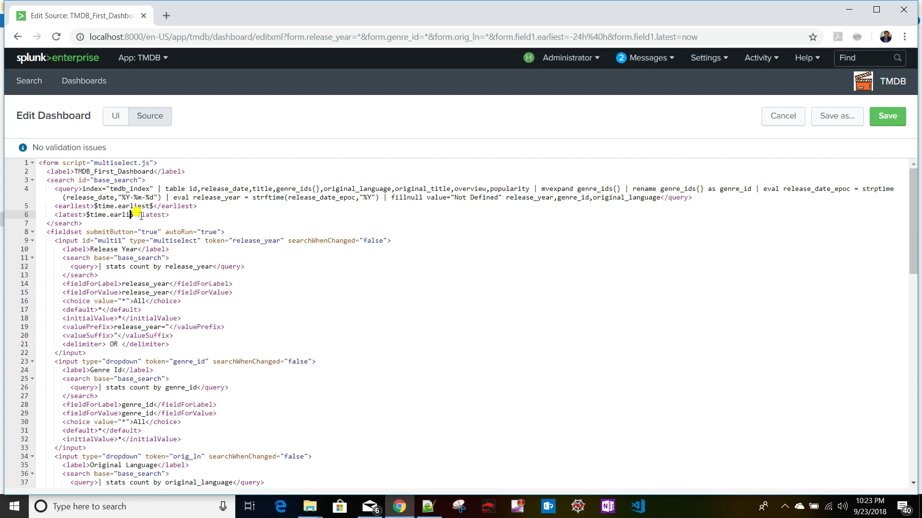
text(latest)
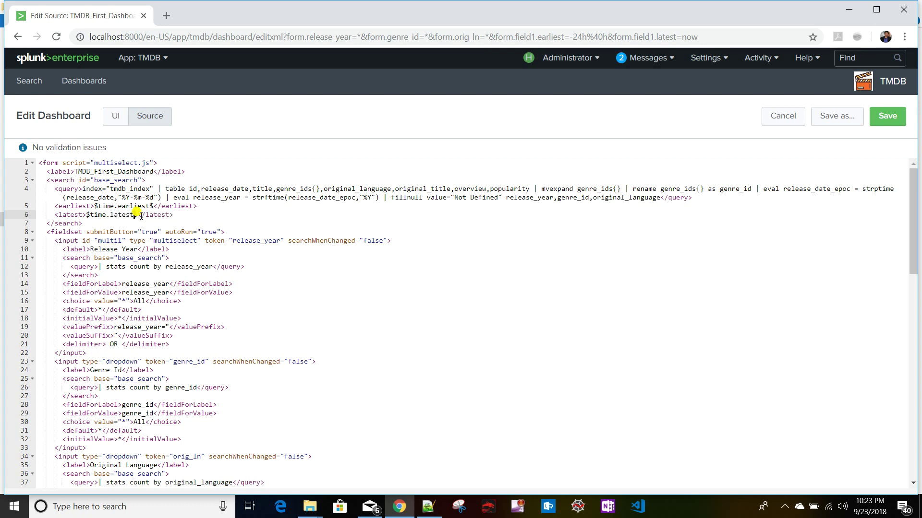
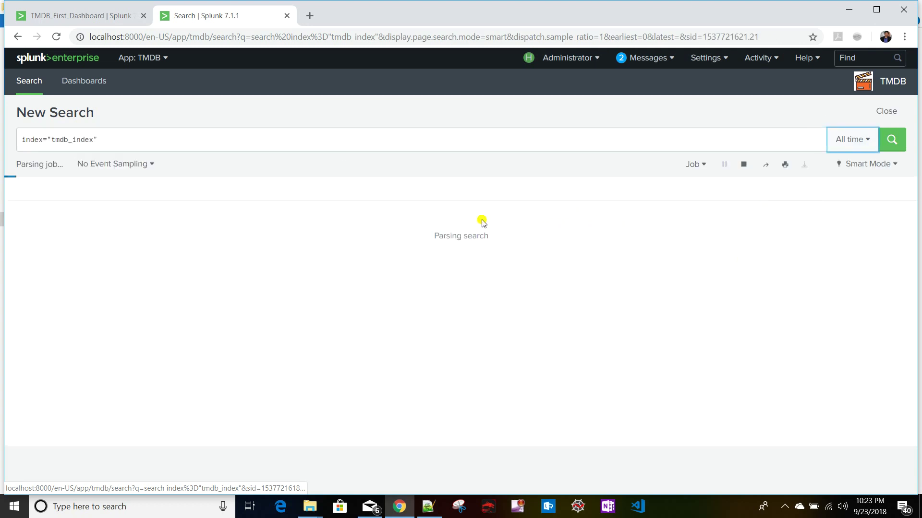
Check the event timestamps in the all-time tmdb_index search results against the current date.
scroll(323, 260, down, 3)
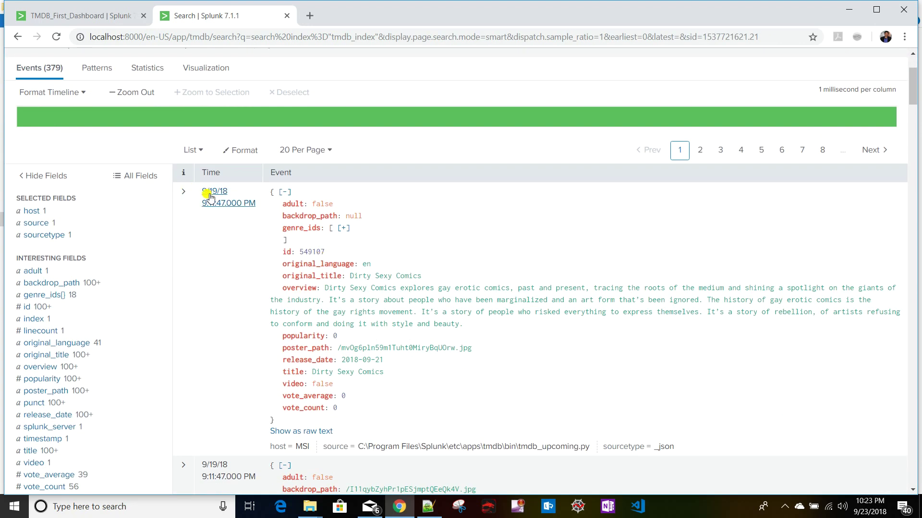
mouse_move(875, 516)
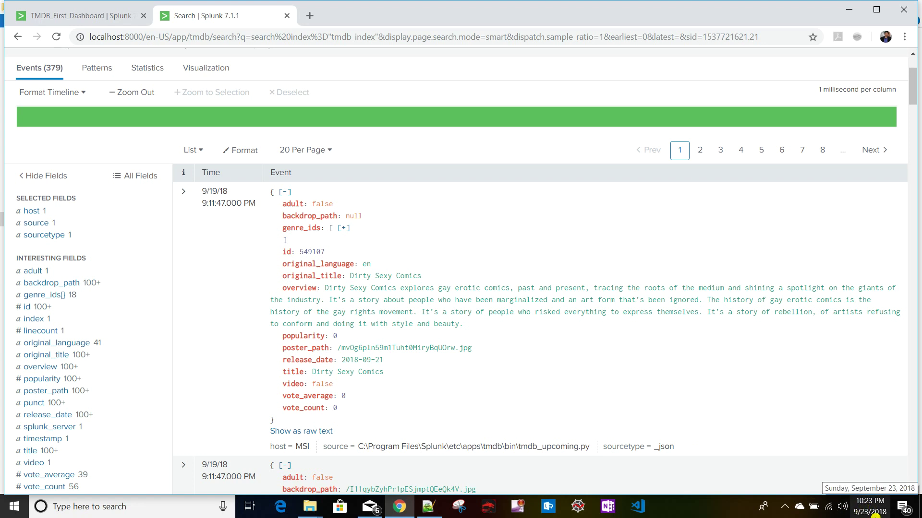
scroll(283, 295, up, 3)
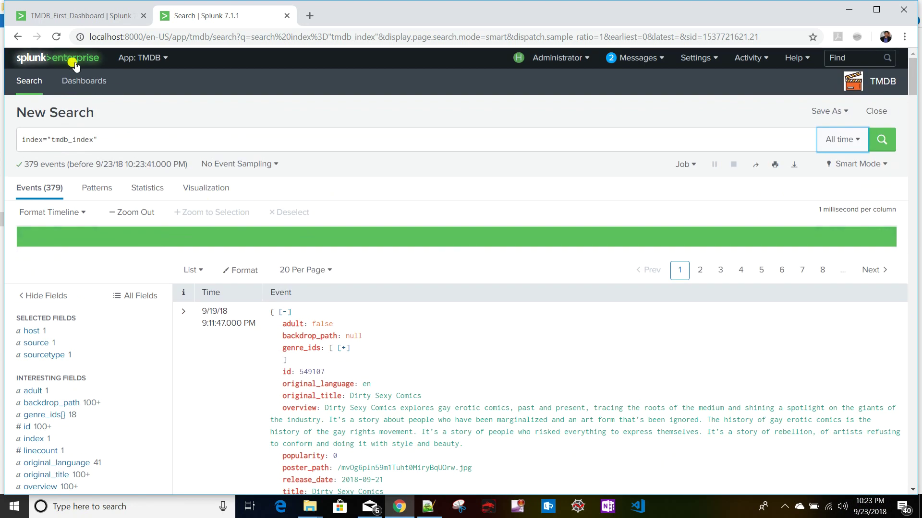
Return to TMDB_First_Dashboard and choose Last 15 minutes in the Time Picker.
click(92, 17)
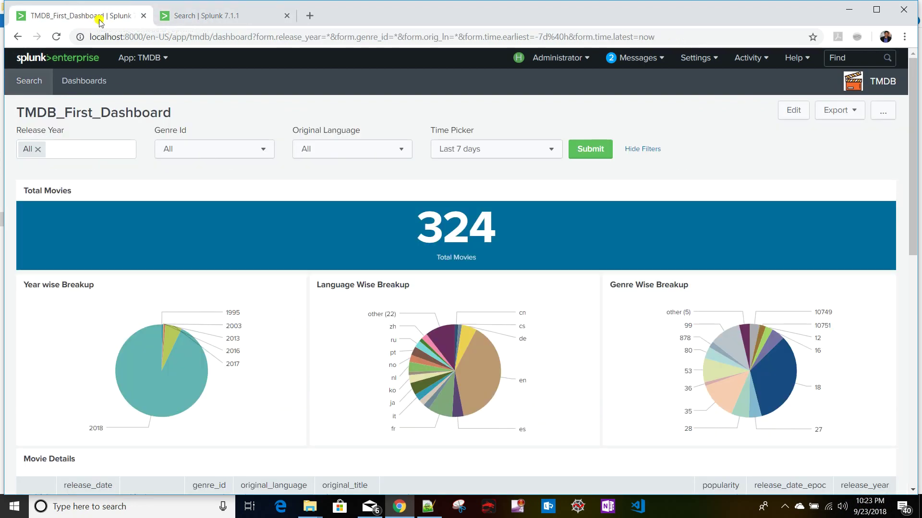
click(509, 150)
click(557, 214)
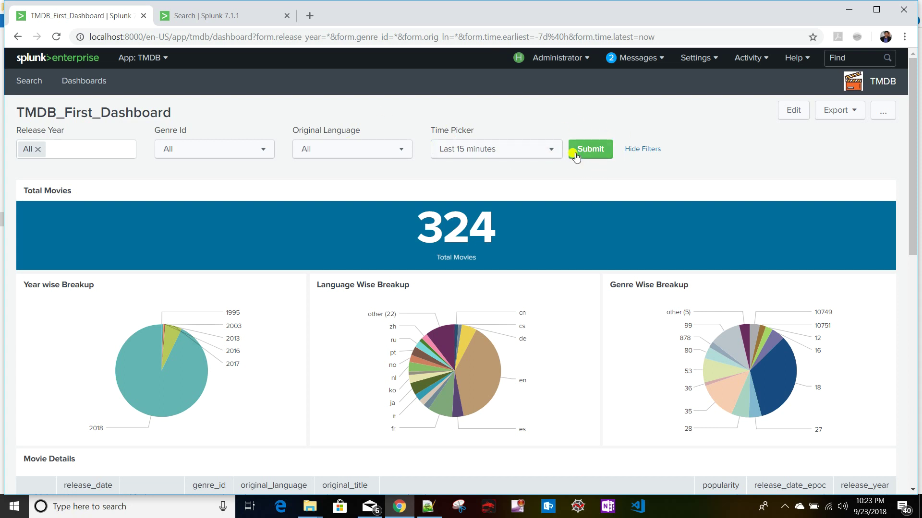
Open the dashboard's XML source and add the searchWhenChanged="false" attribute to the time input, copying it from the Original Language input.
click(792, 113)
click(147, 117)
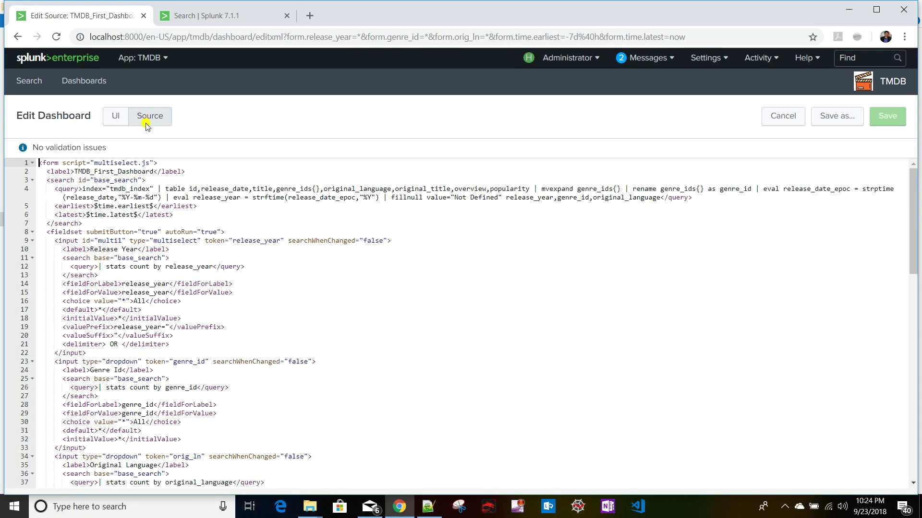
scroll(220, 302, down, 3)
scroll(223, 305, down, 3)
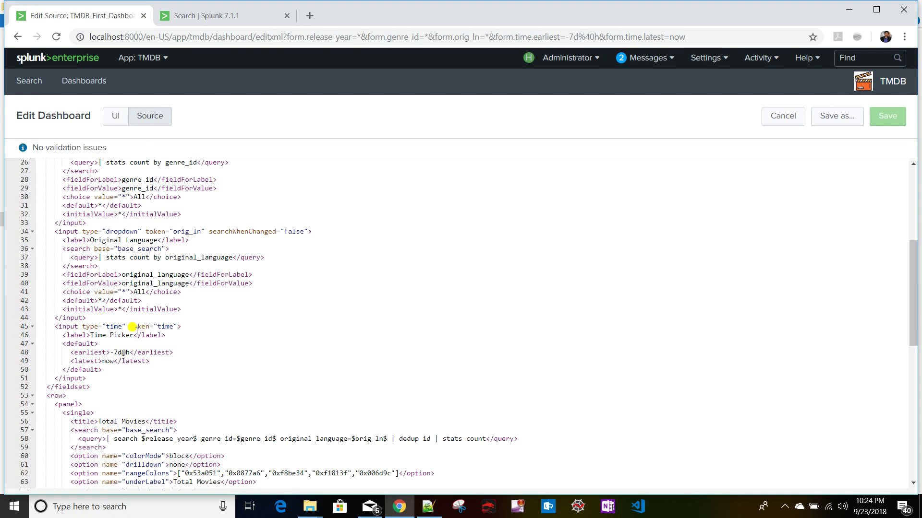
drag(209, 233, 301, 233)
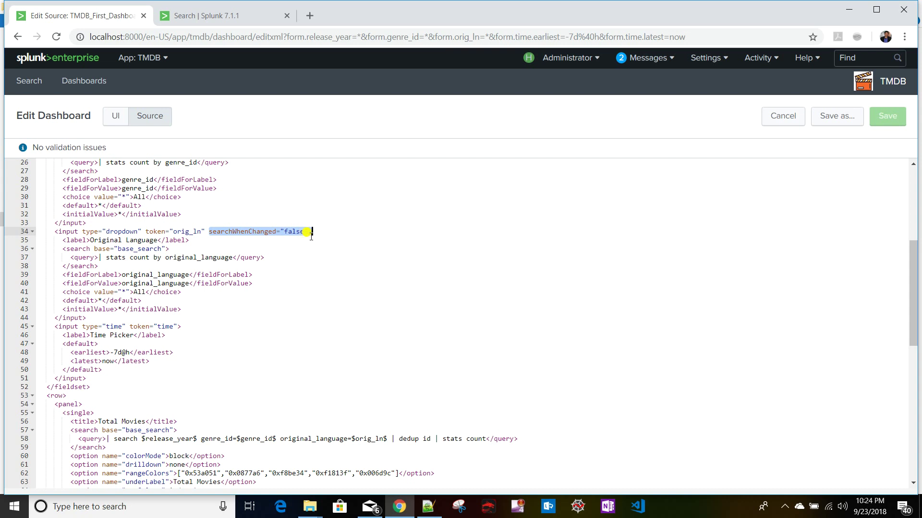
click(178, 327)
key(ctrl+v)
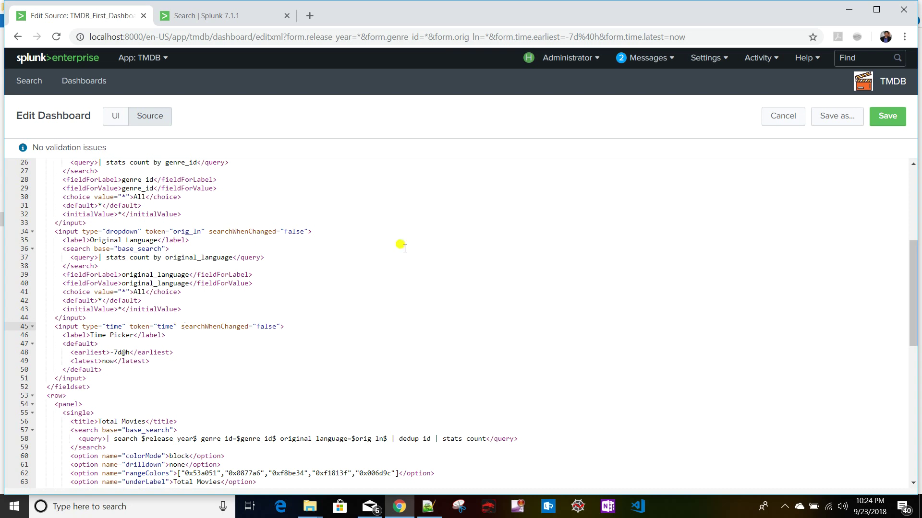
Save the source changes and reopen TMDB_First_Dashboard from the dashboards list.
click(887, 117)
click(77, 82)
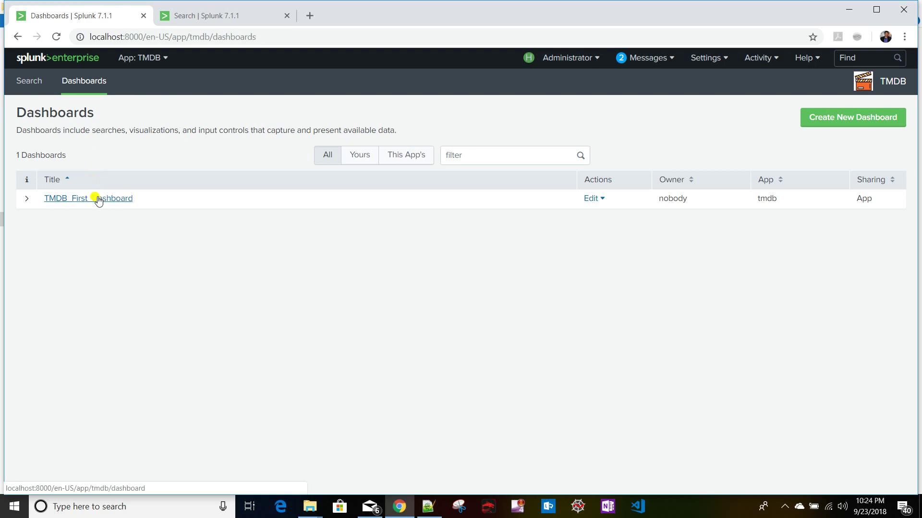
click(96, 199)
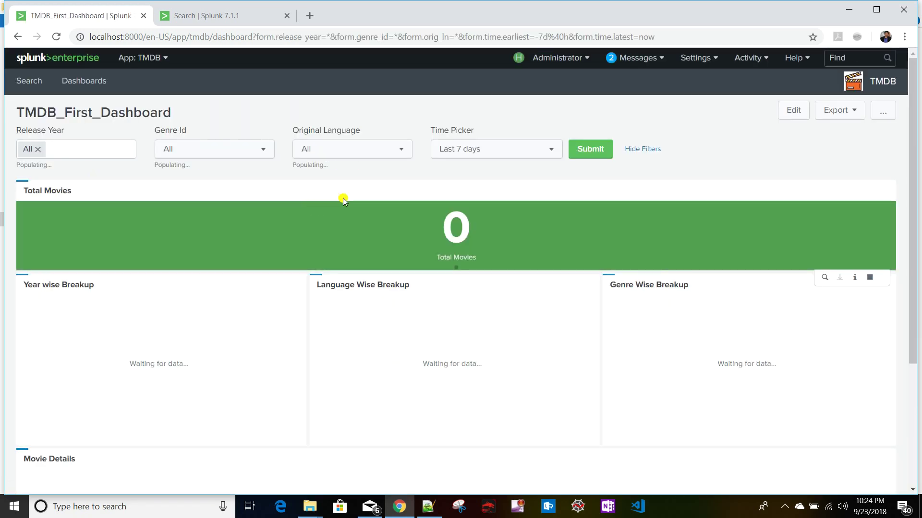
Test the Time Picker by choosing Last 15 minutes and submitting the filters.
click(523, 152)
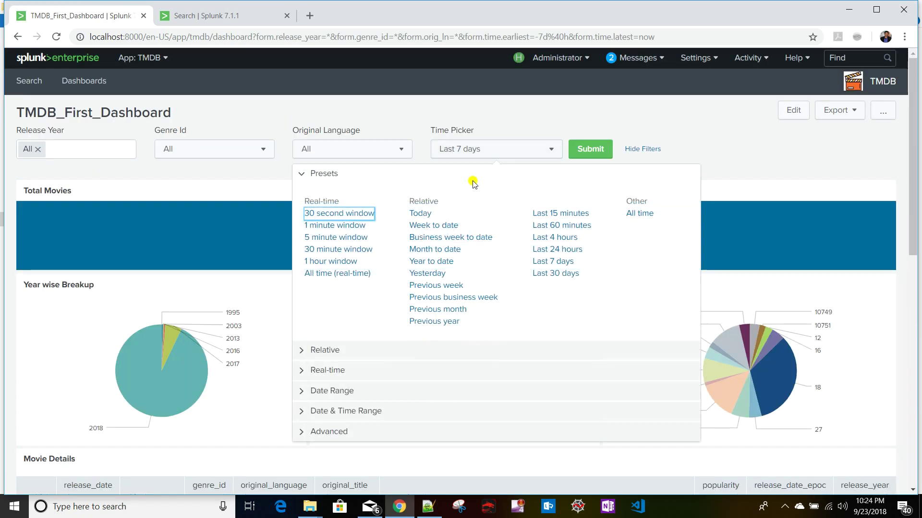
click(564, 214)
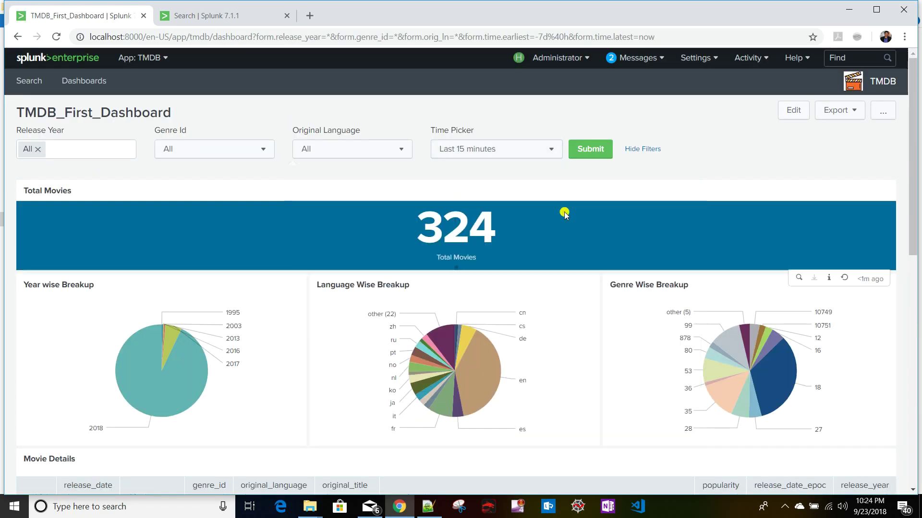
click(587, 152)
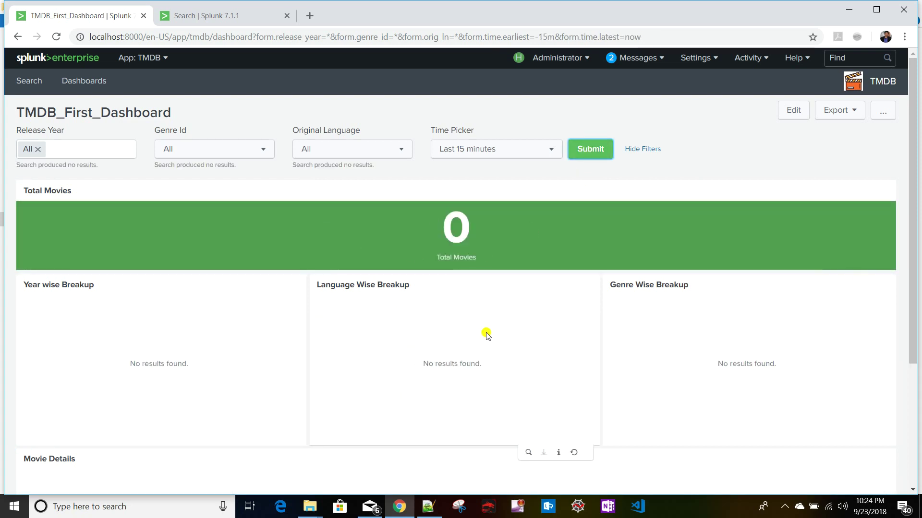
Set the Time Picker to All time and submit the filters.
click(500, 153)
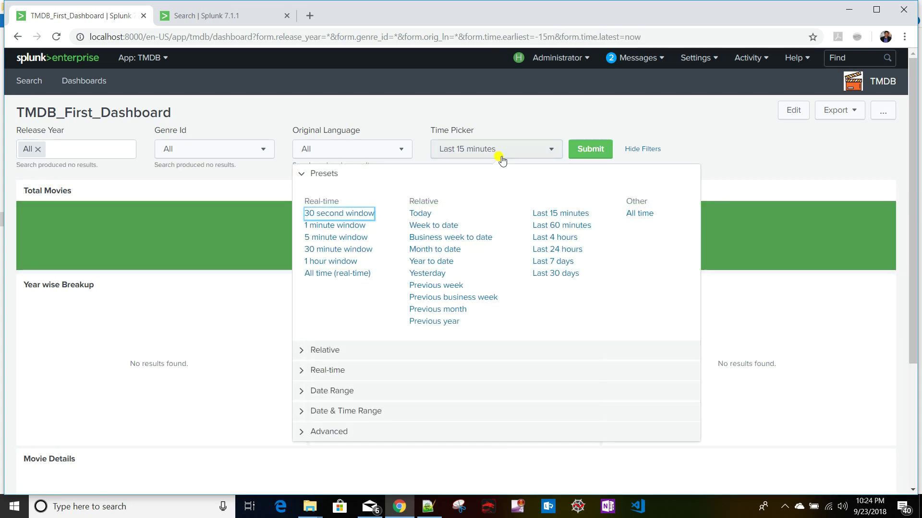
click(636, 216)
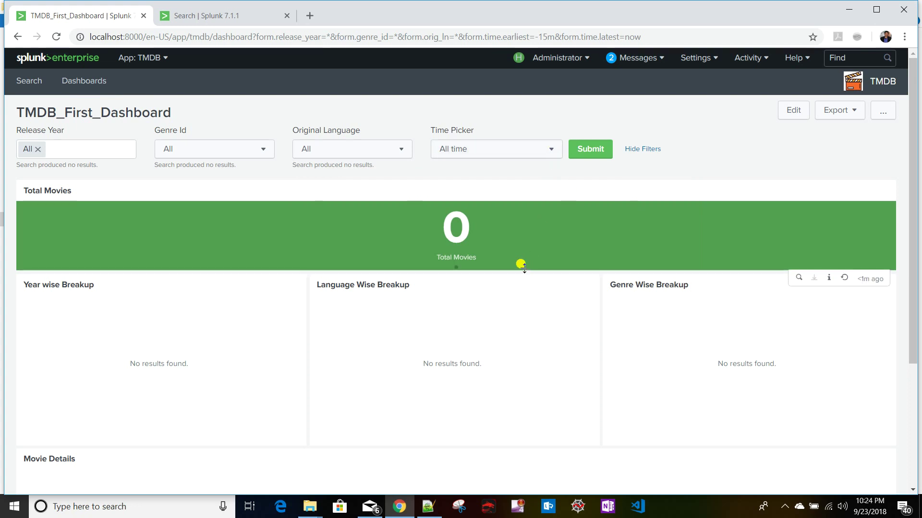
click(586, 150)
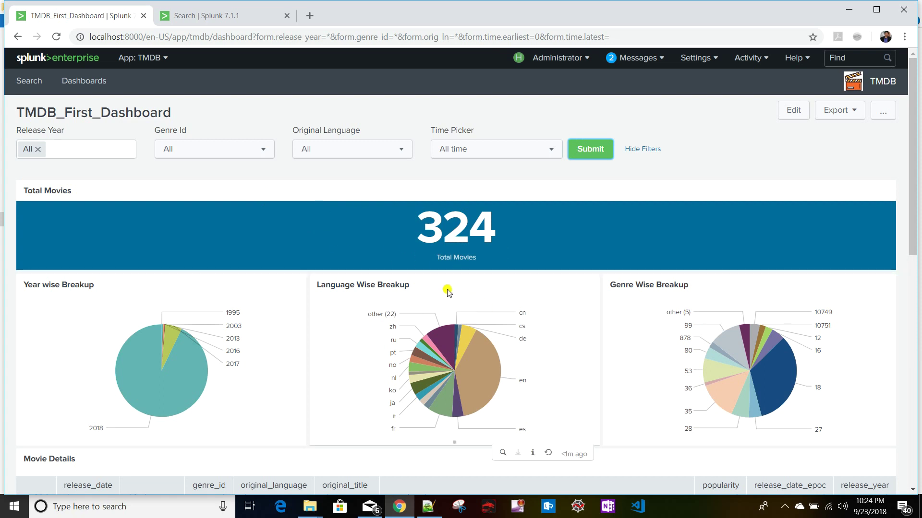
View the Time Picker's preset ranges, then open the dashboard for editing.
click(487, 154)
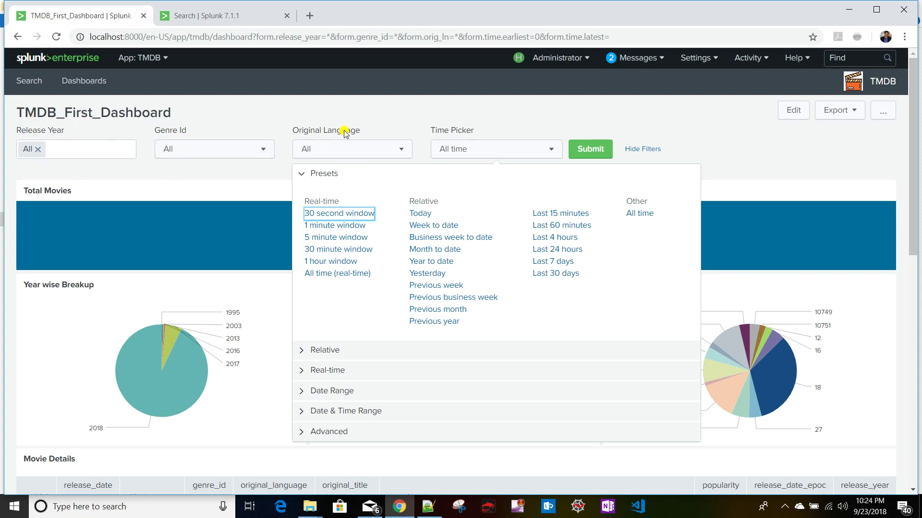
click(792, 110)
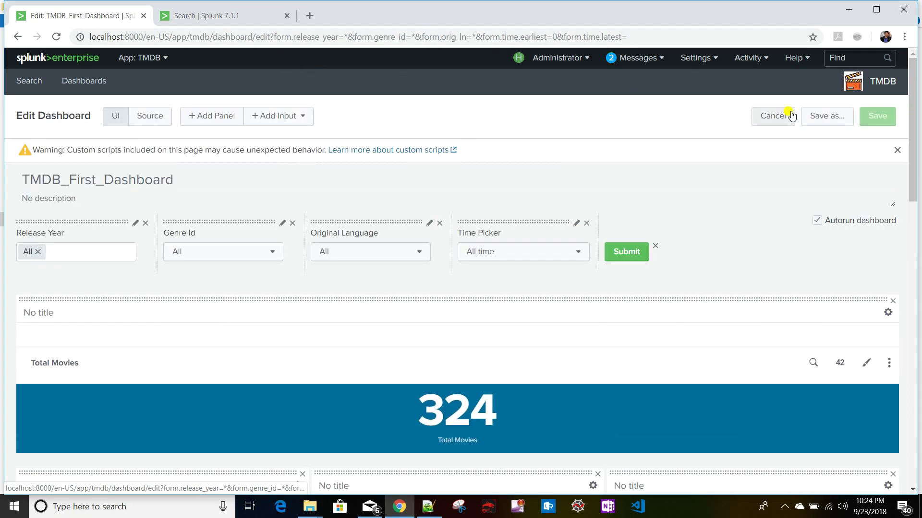
Review the dashboard's XML source for the base_search references and the time input, then cancel editing without saving.
click(142, 119)
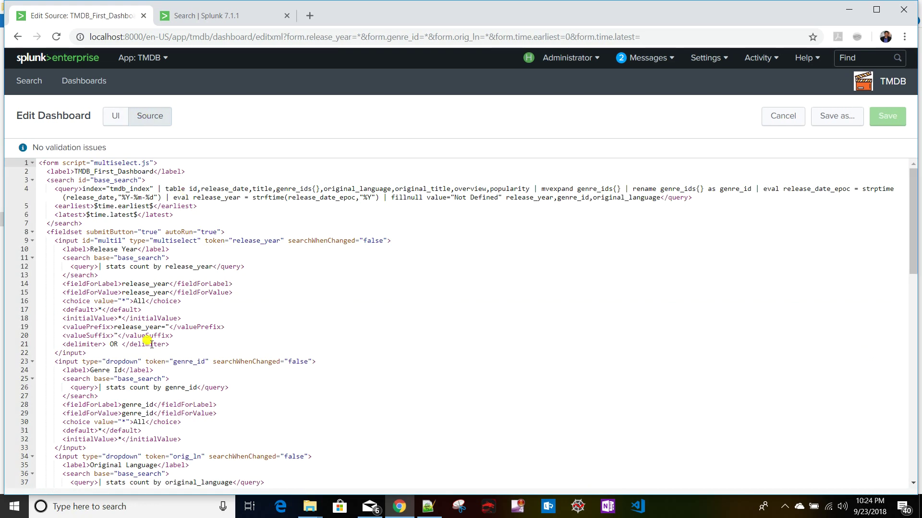
scroll(144, 342, down, 8)
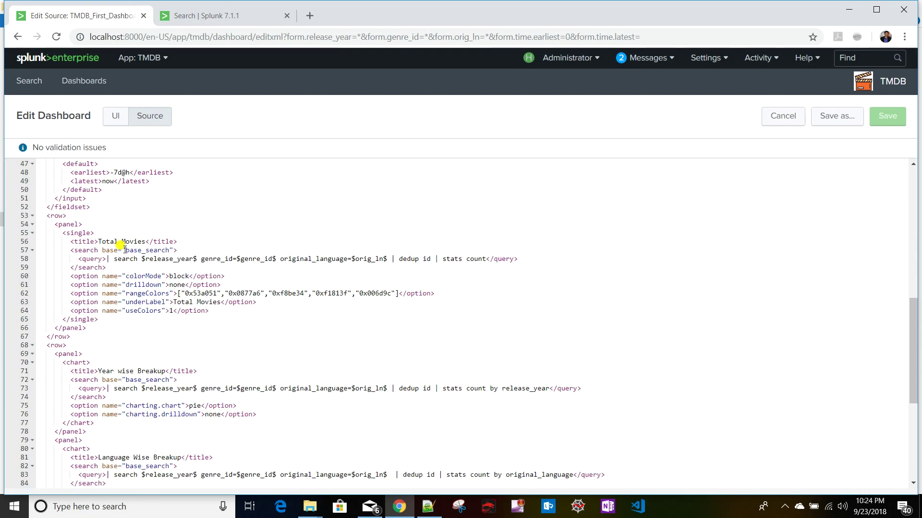
scroll(164, 299, up, 5)
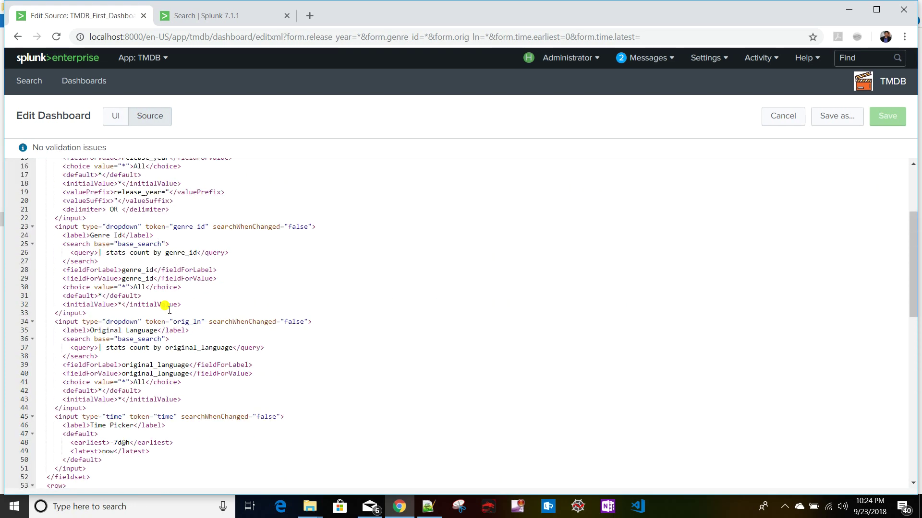
click(139, 245)
click(193, 227)
click(132, 245)
click(768, 114)
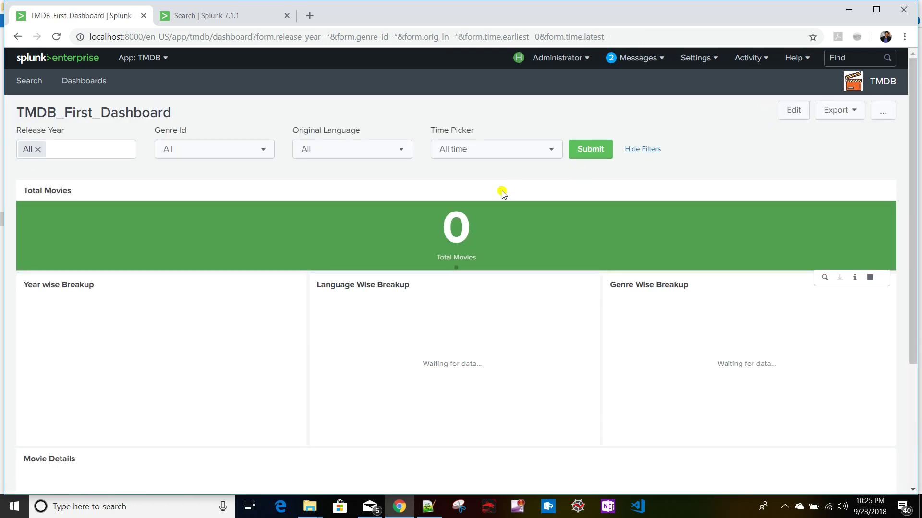
Test the Time Picker by submitting the filters with Last 15 minutes and again with All time.
click(501, 155)
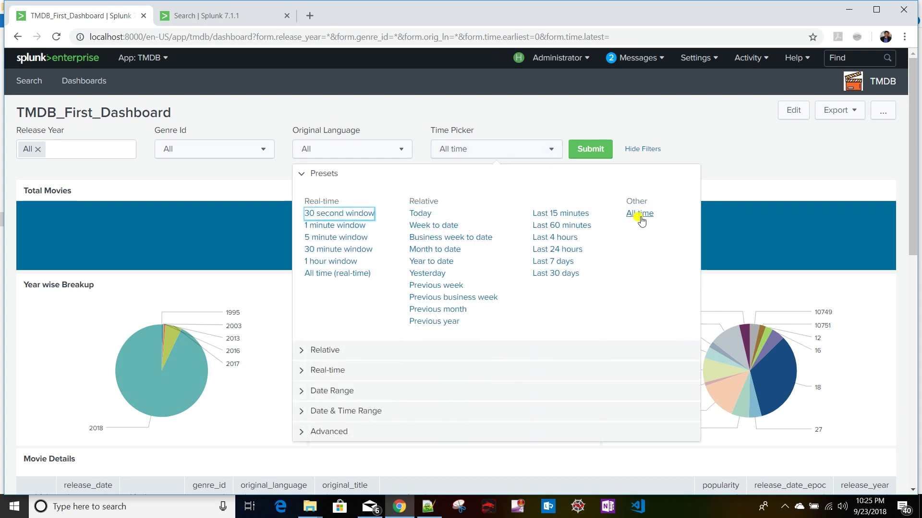
click(564, 213)
click(600, 149)
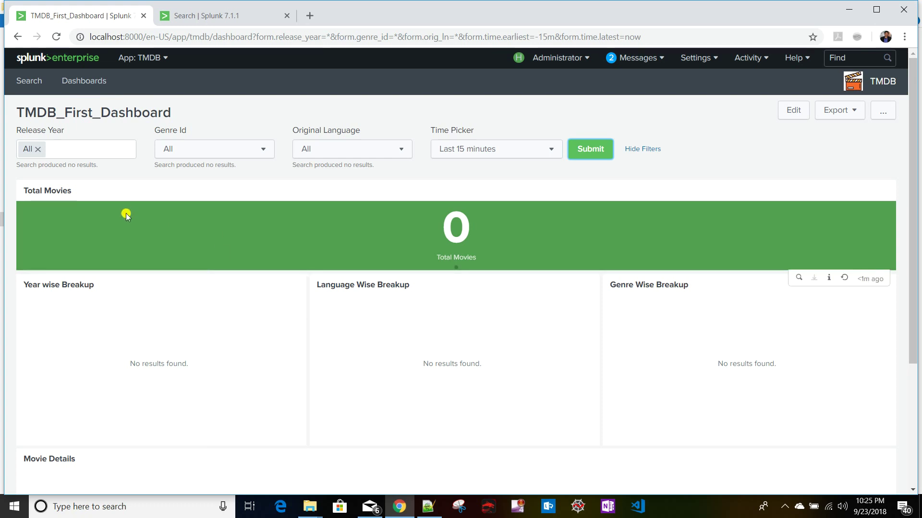
click(523, 150)
click(632, 213)
click(589, 152)
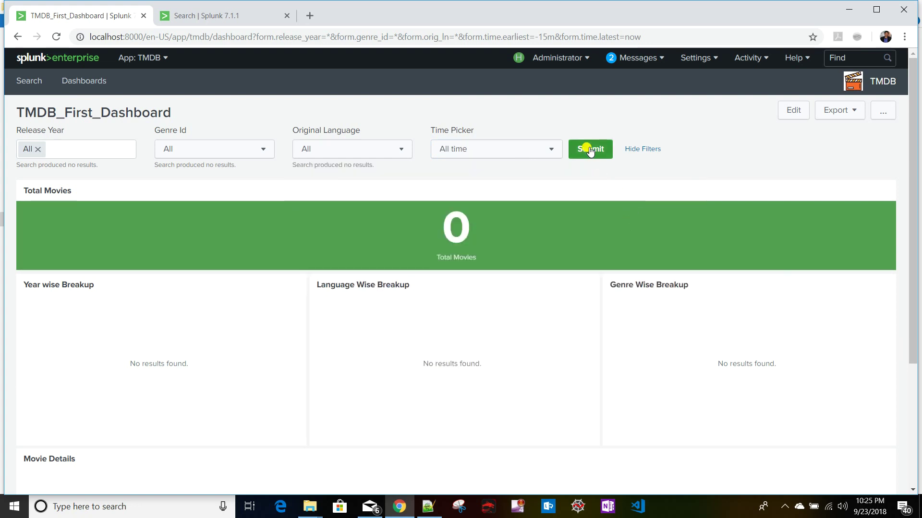
Examine the Time Picker's Relative options and its presets, then close the picker.
click(453, 160)
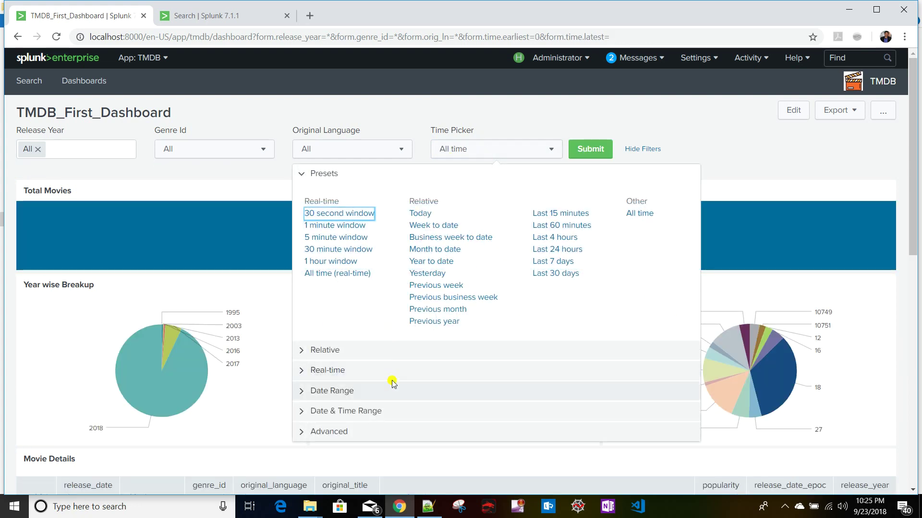
click(408, 351)
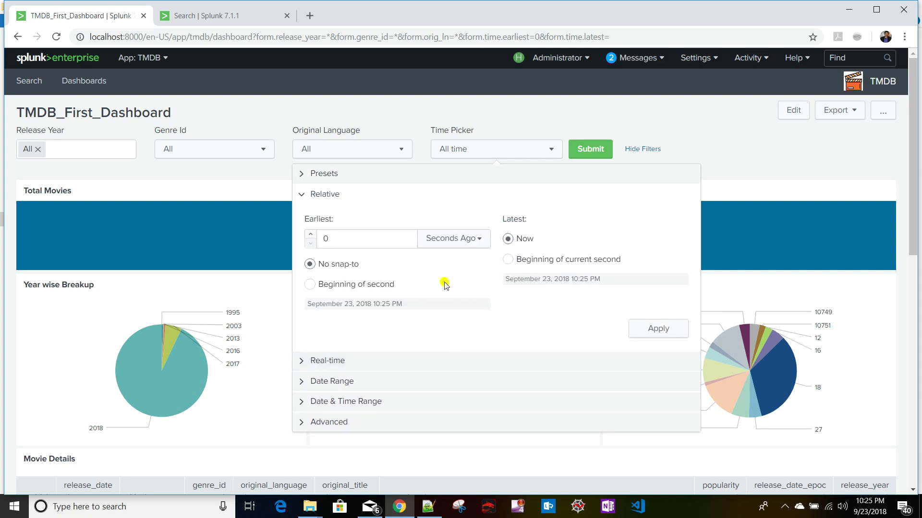
click(435, 179)
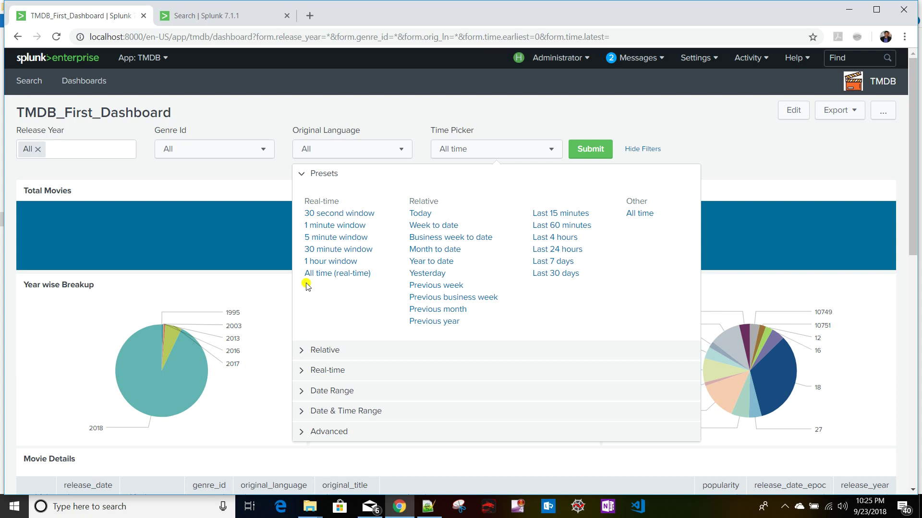
click(718, 134)
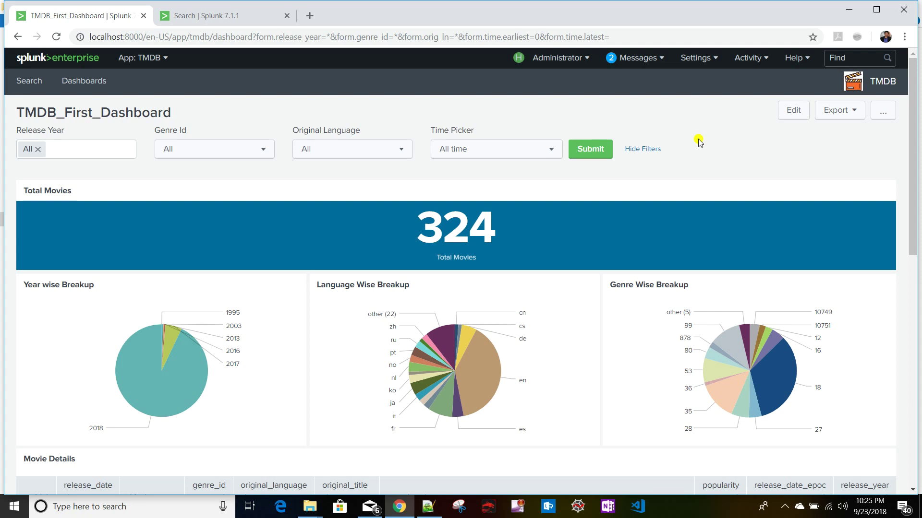
Open the User interface settings in a new tab and list the time ranges for the TMDB (tmdb) app.
click(698, 60)
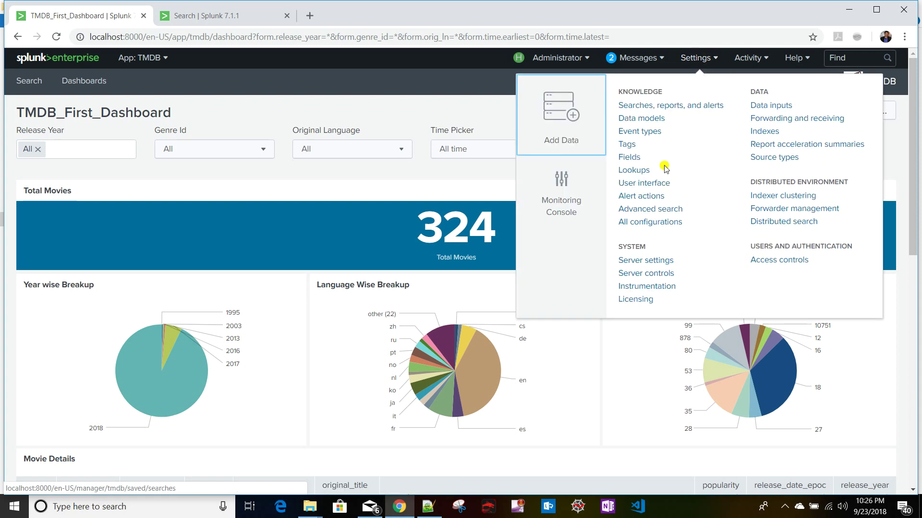
right_click(636, 187)
click(658, 196)
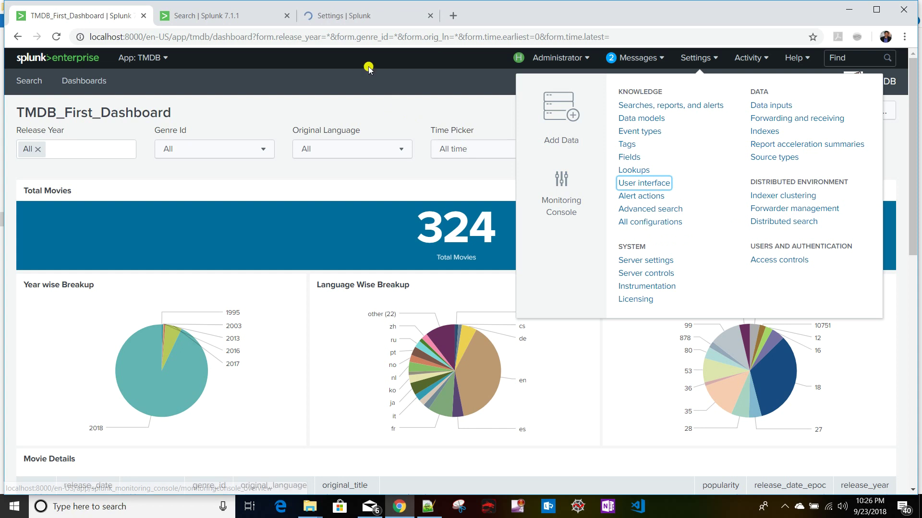
click(355, 17)
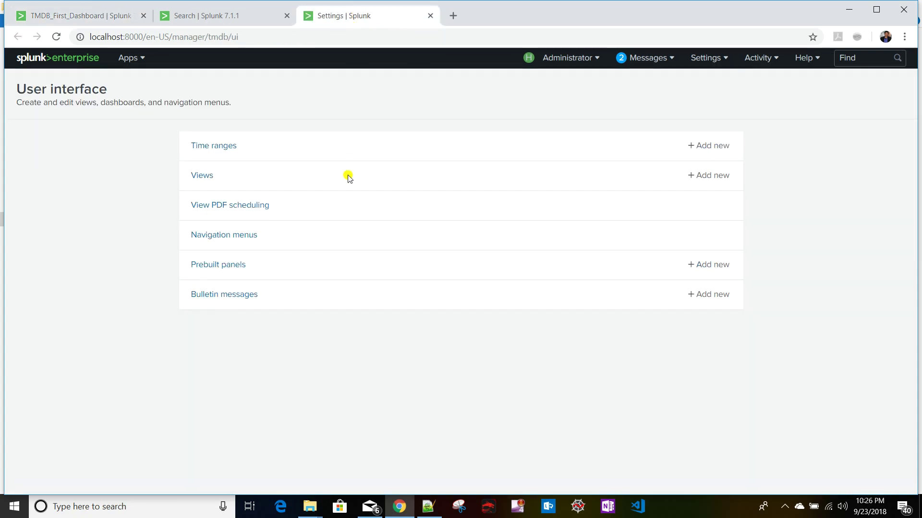
click(215, 148)
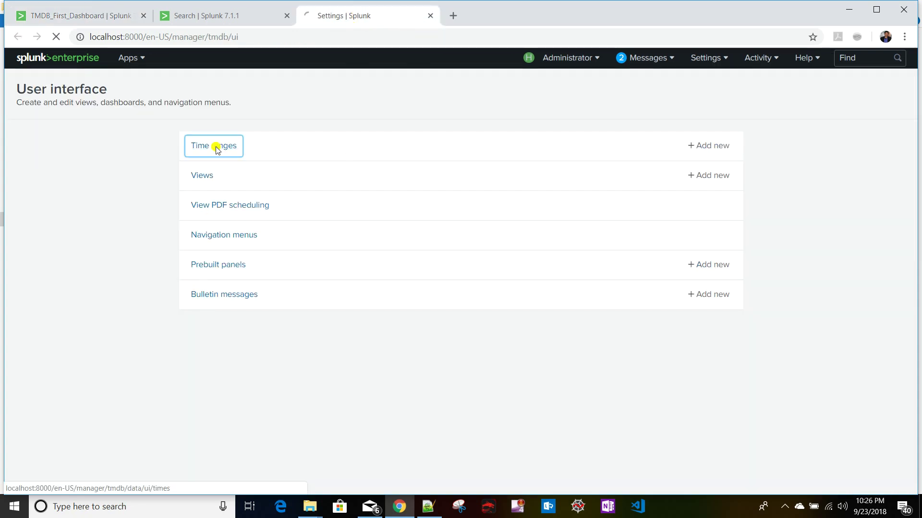
click(99, 157)
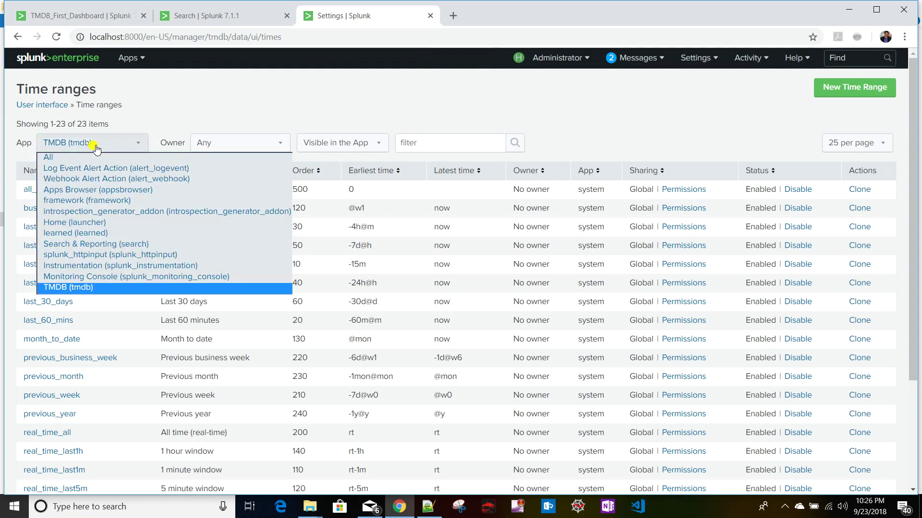
click(75, 291)
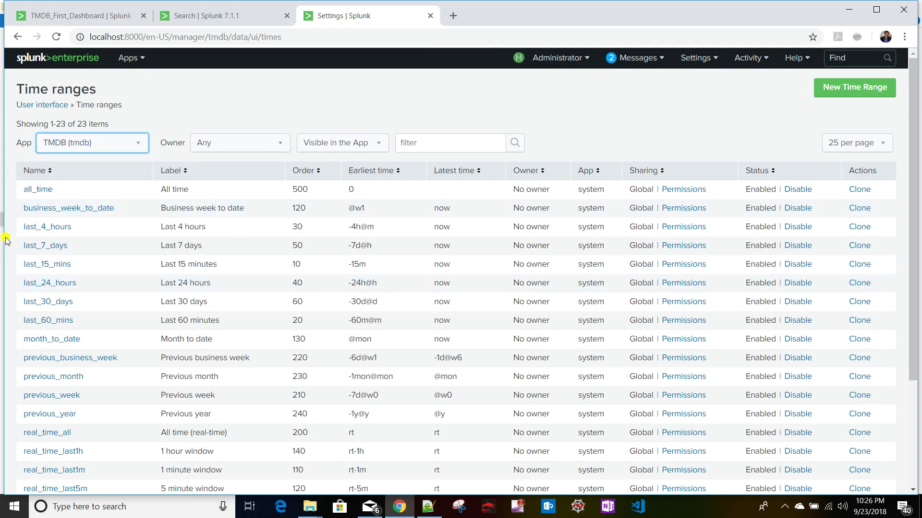
Compare the configured time ranges with the presets offered in the dashboard's Time Picker.
scroll(93, 304, down, 3)
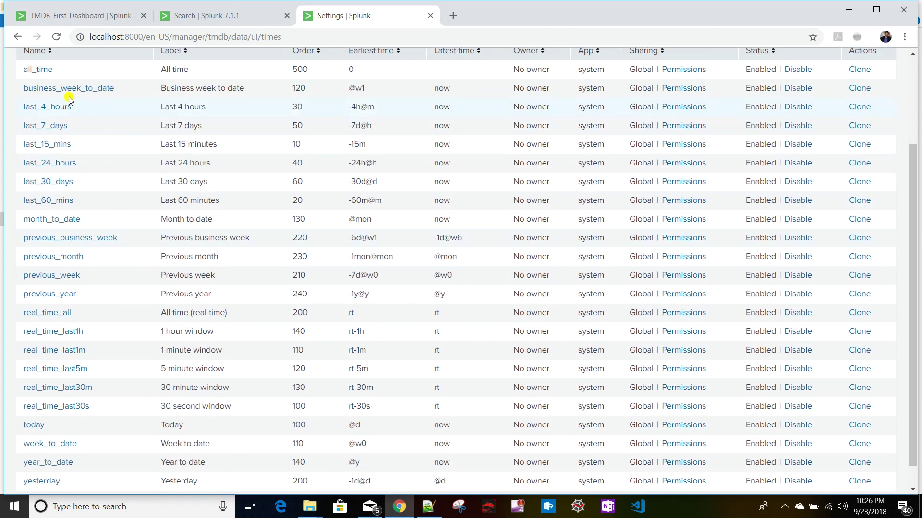
scroll(249, 304, up, 1)
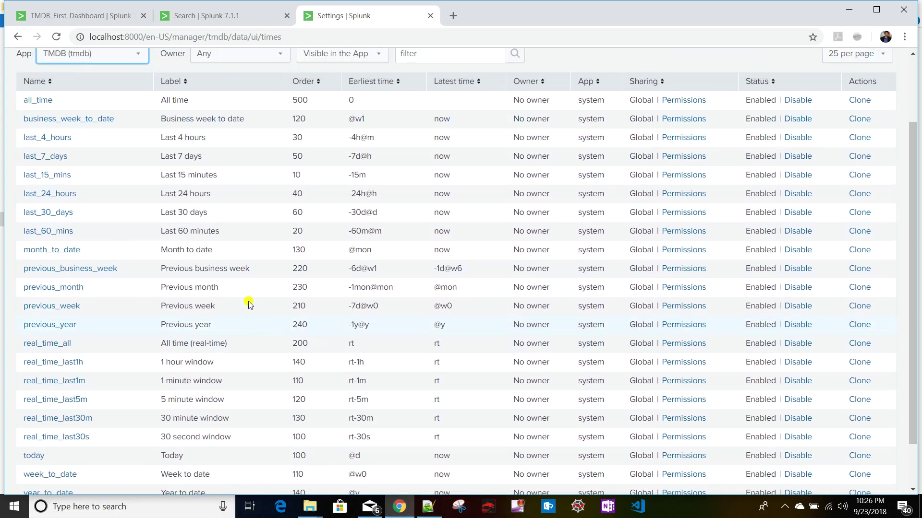
scroll(249, 304, up, 1)
click(73, 14)
click(376, 192)
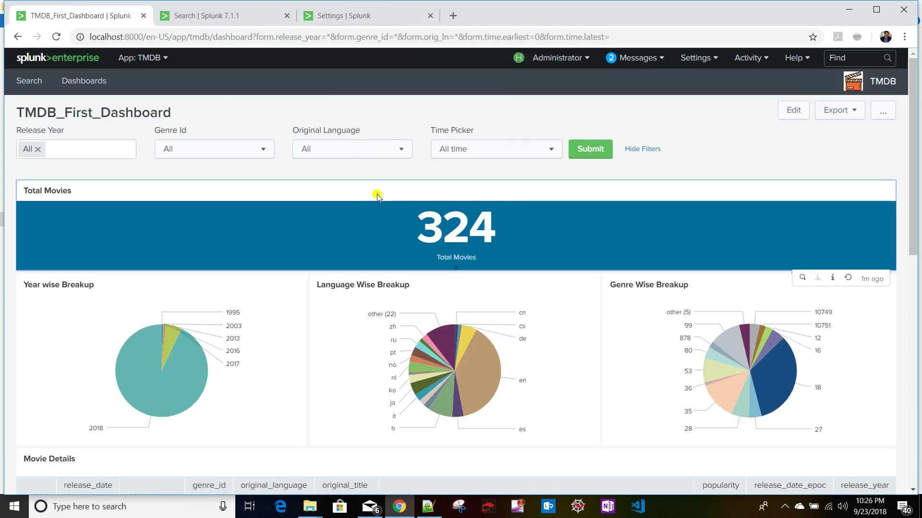
click(501, 150)
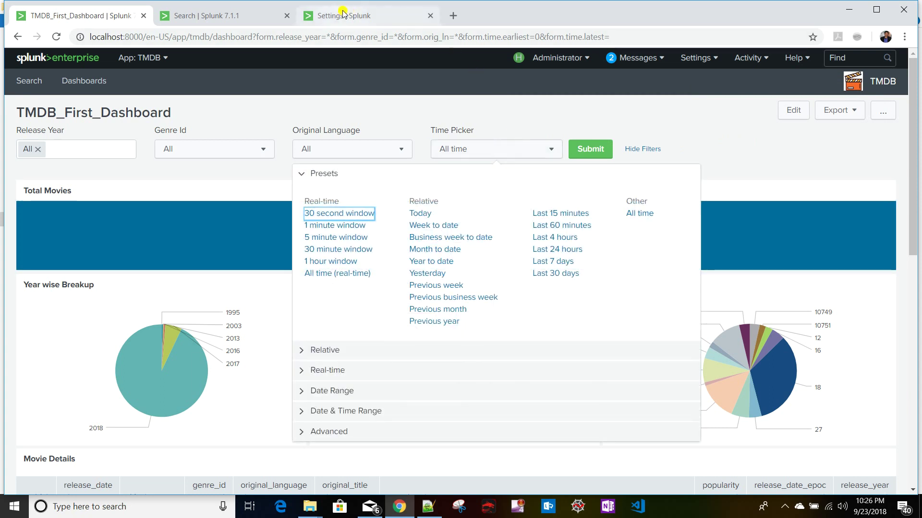
Disable the last_4_hours time range in the Time ranges settings.
click(364, 18)
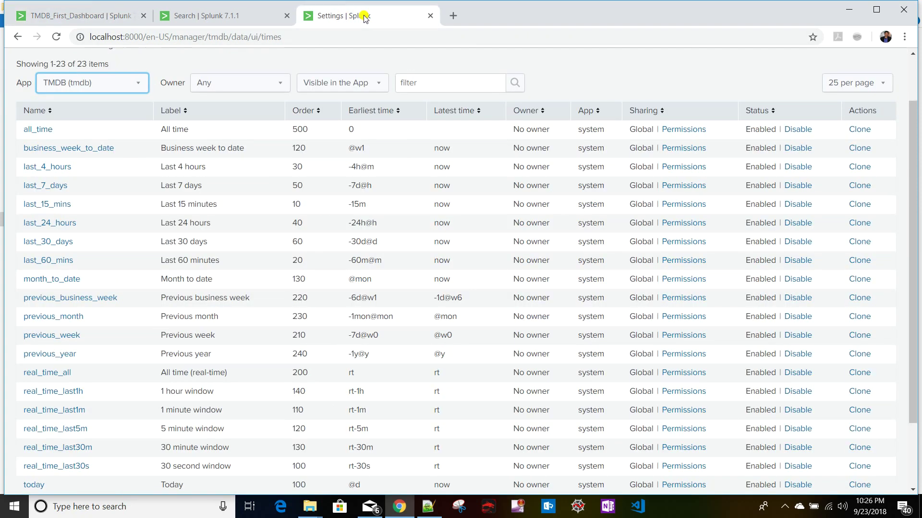
scroll(229, 268, down, 2)
scroll(228, 267, up, 2)
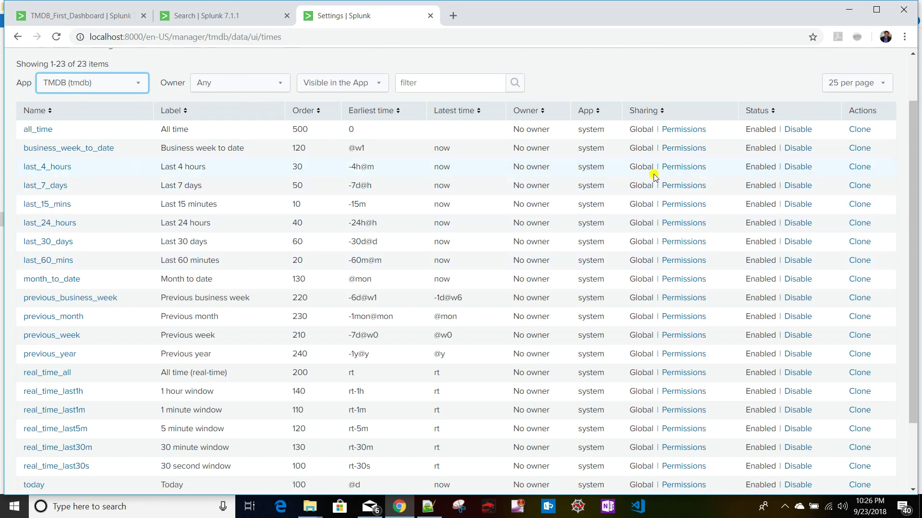
click(798, 167)
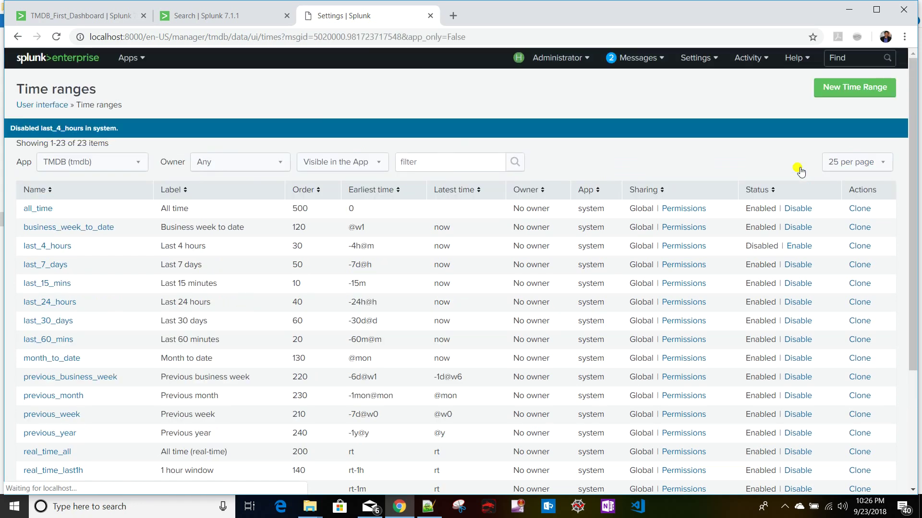
Reopen TMDB_First_Dashboard from the dashboards list and check its Time Picker presets for Last 4 hours.
click(91, 16)
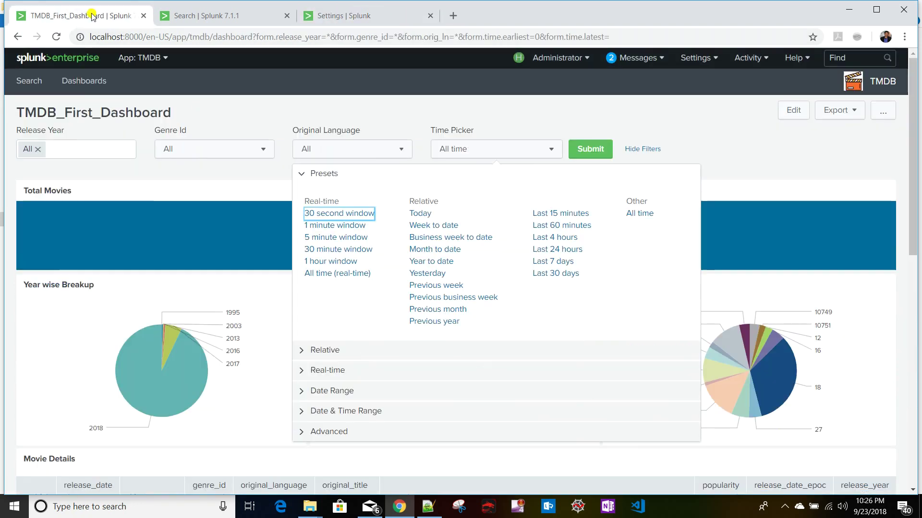
click(86, 82)
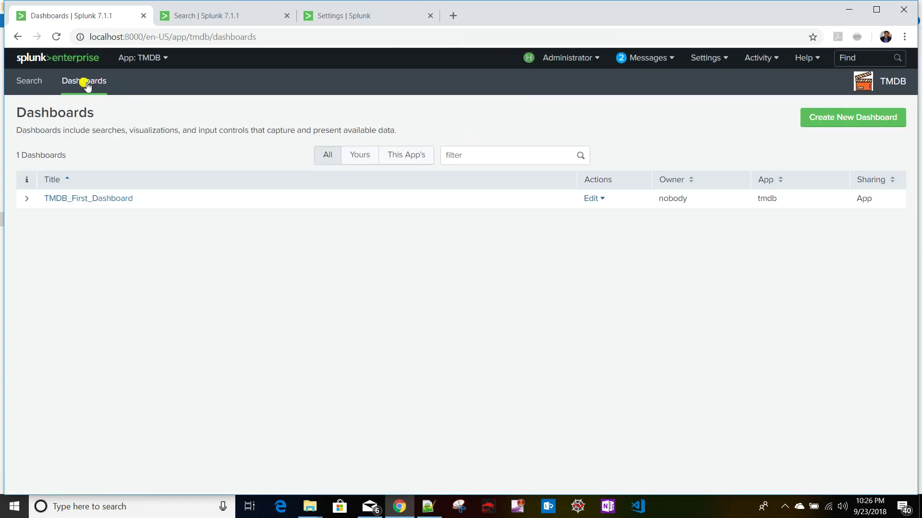
click(84, 202)
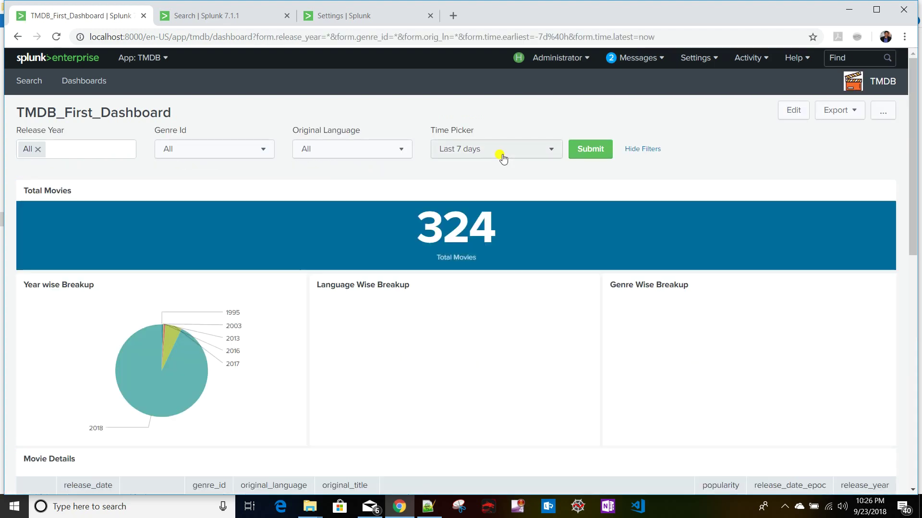
click(501, 155)
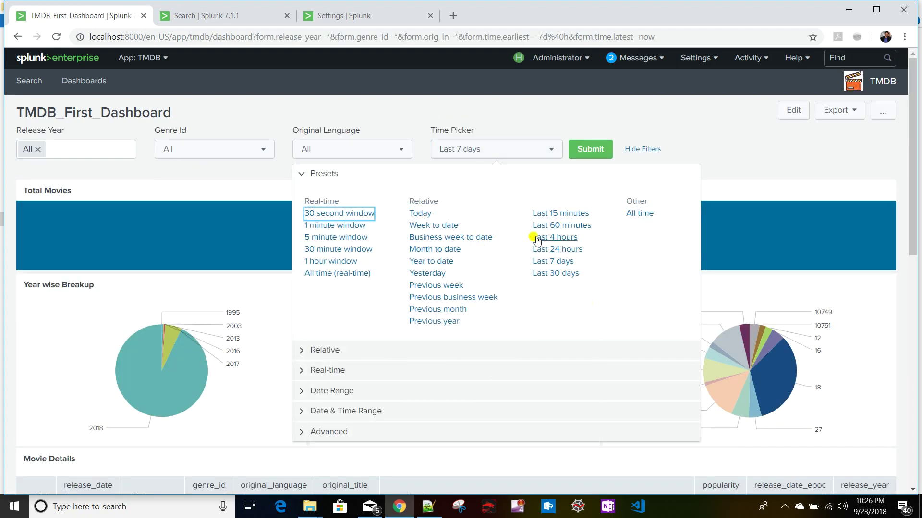
click(373, 17)
click(52, 16)
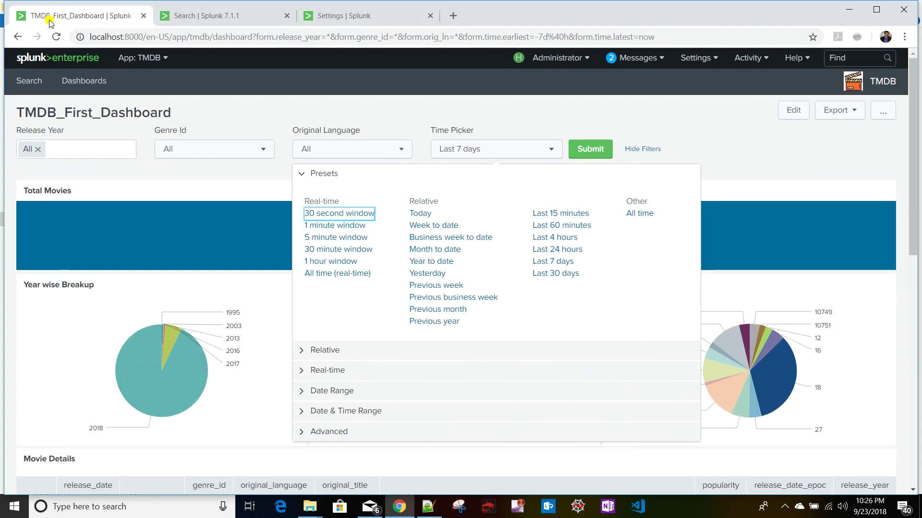
Open the TMDB app's Search page in a new tab and view its time range presets.
right_click(32, 86)
click(81, 93)
click(500, 21)
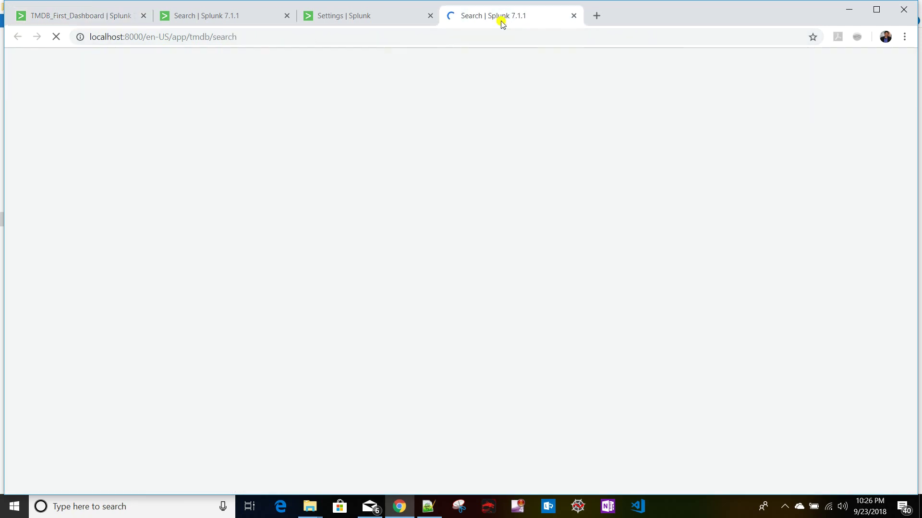
click(823, 150)
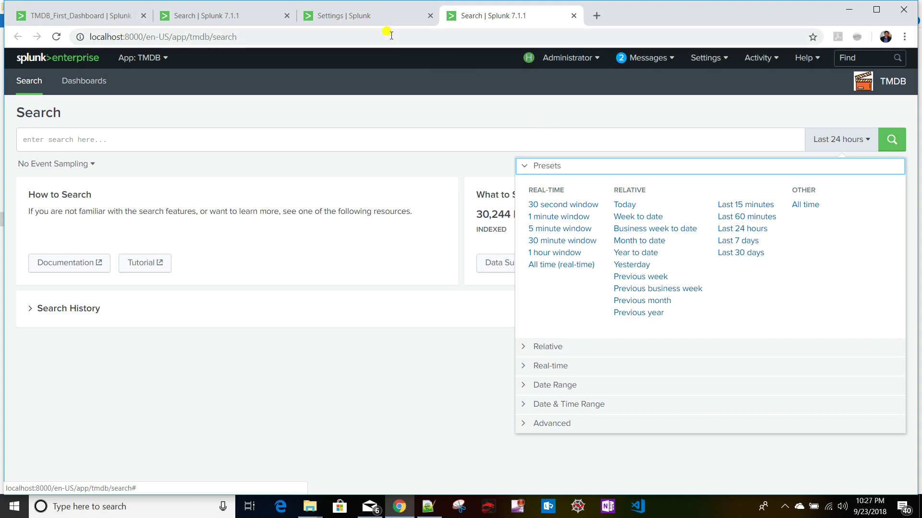
Recheck the Time ranges settings, the Search page and the dashboard, returning to the Time ranges list.
click(360, 17)
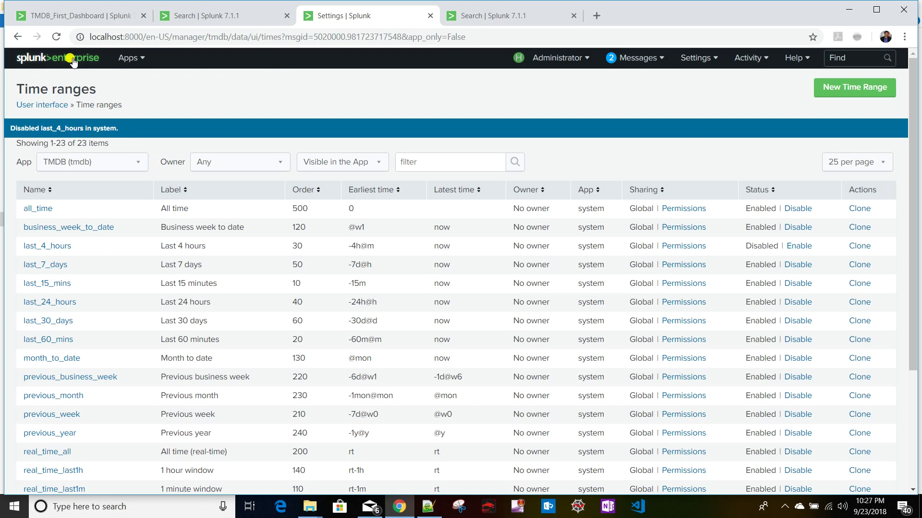
click(495, 10)
click(81, 141)
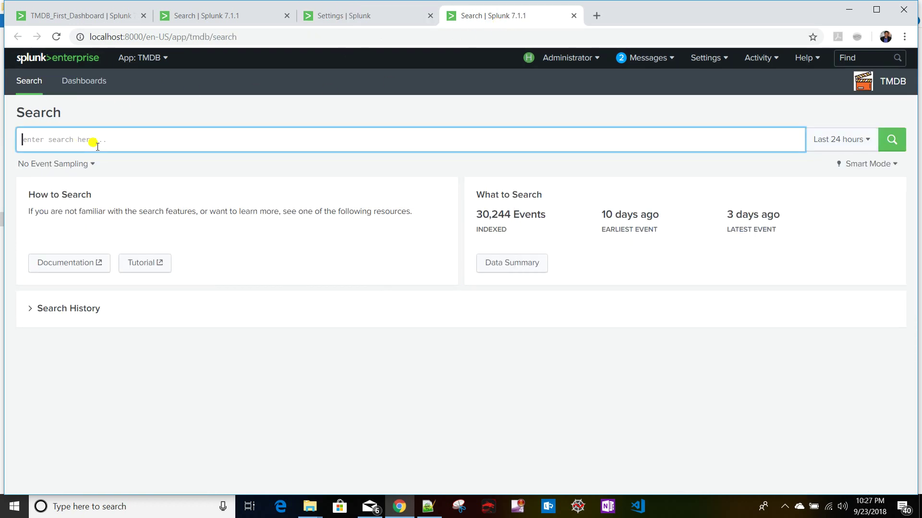
click(91, 16)
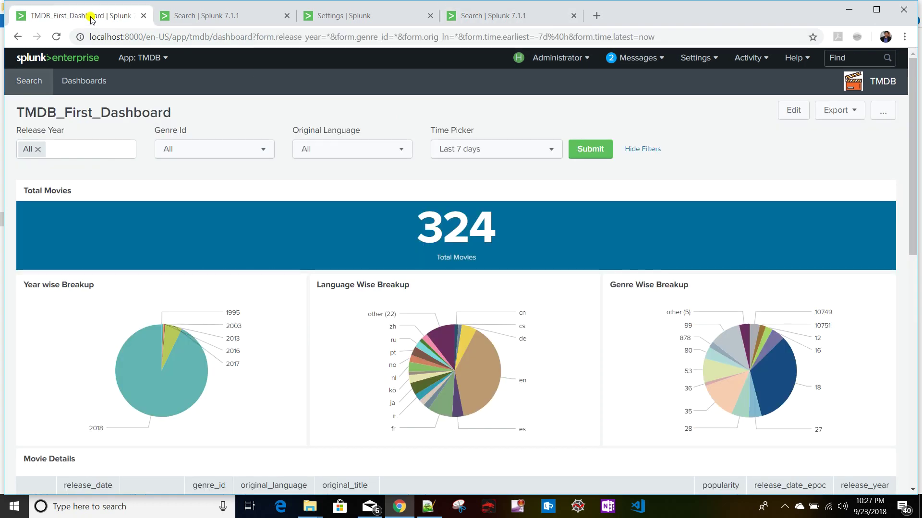
click(354, 15)
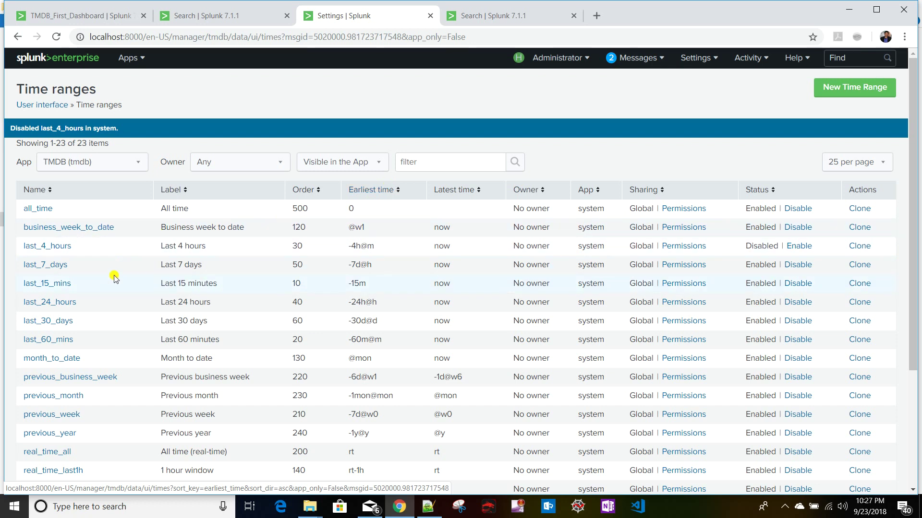
Enable the last_4_hours time range again and return to TMDB_First_Dashboard.
click(791, 250)
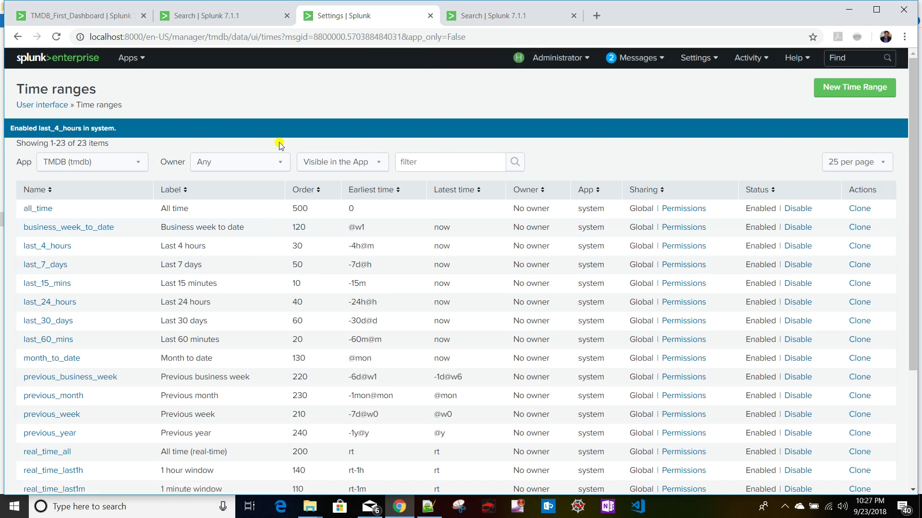
click(211, 16)
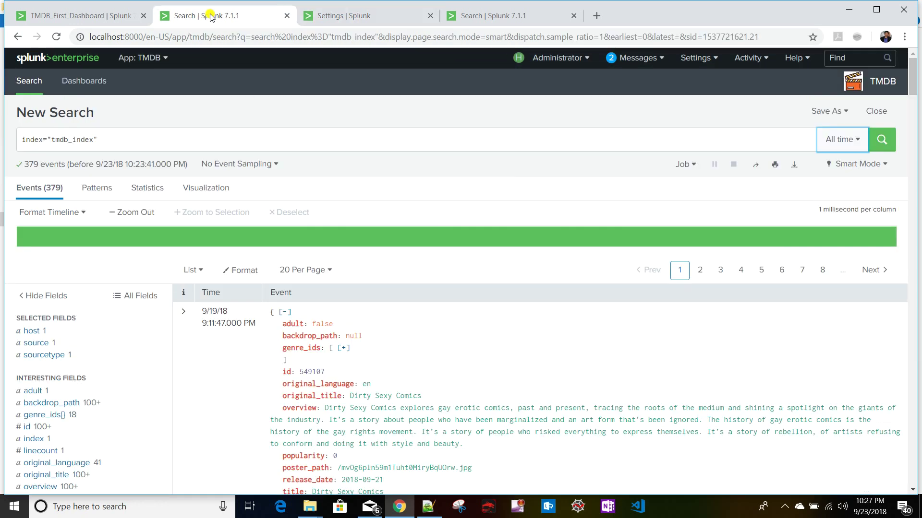
click(82, 15)
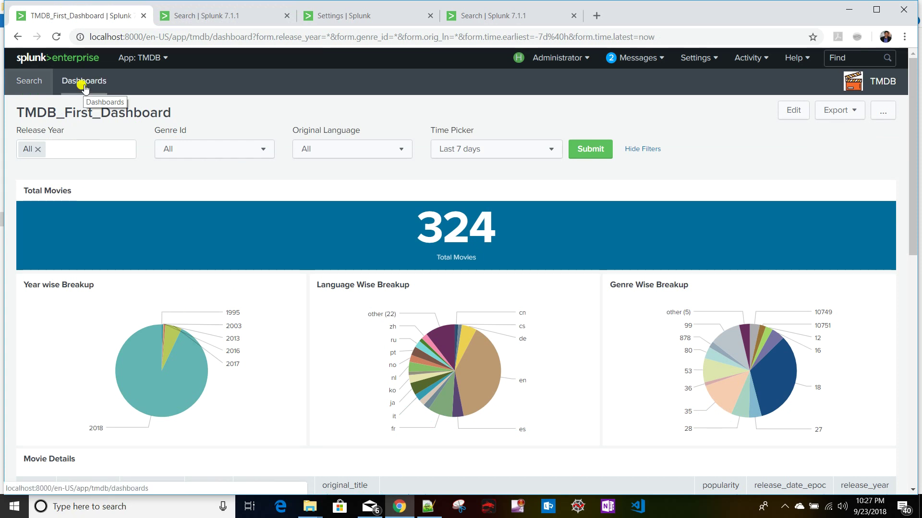
Inspect the 30 second window preset of the dashboard's Time Picker and select the data-test attribute of the enclosing real-time column div.
click(418, 513)
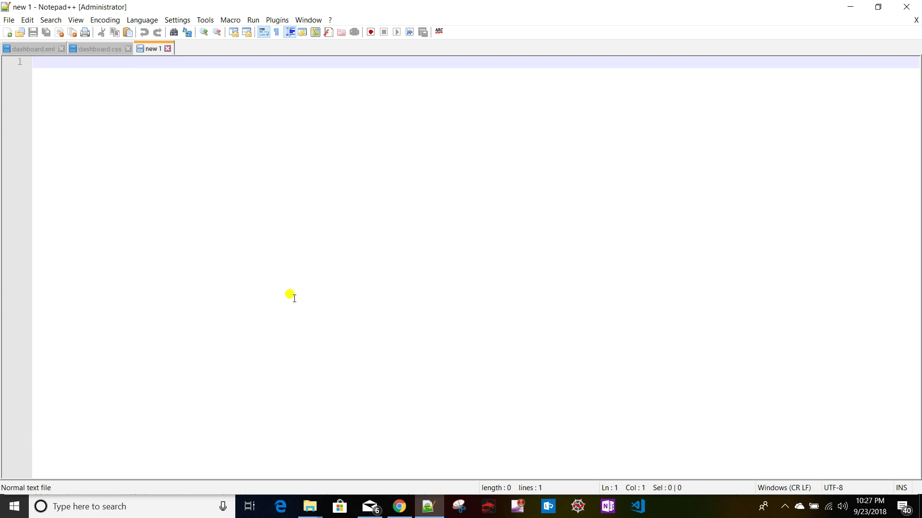
key(alt+Tab)
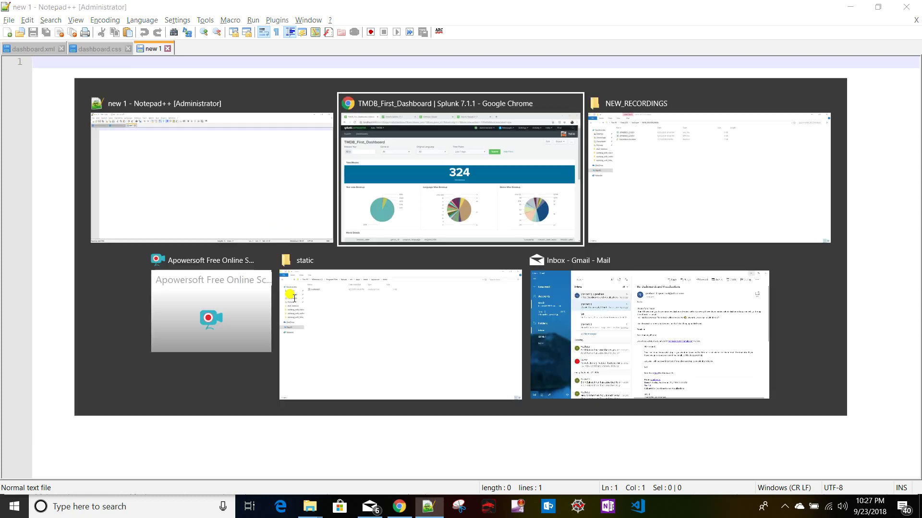
click(508, 157)
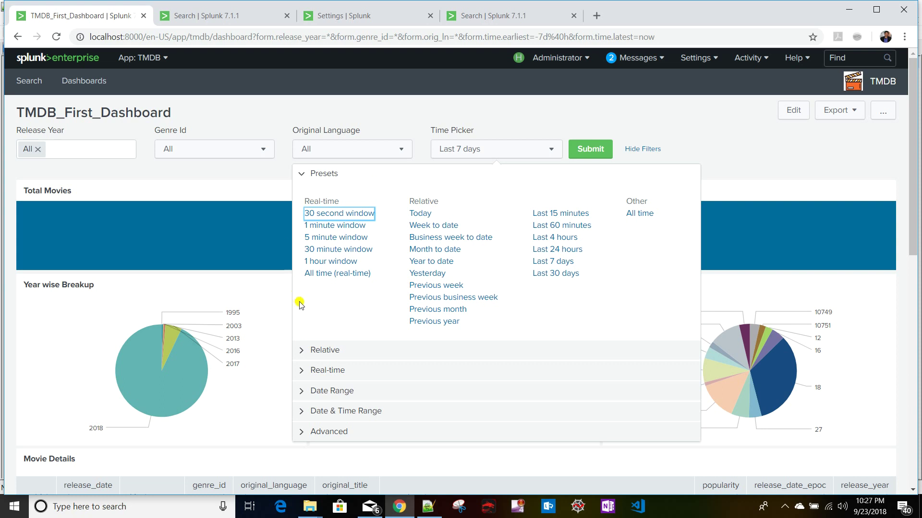
right_click(329, 216)
click(377, 355)
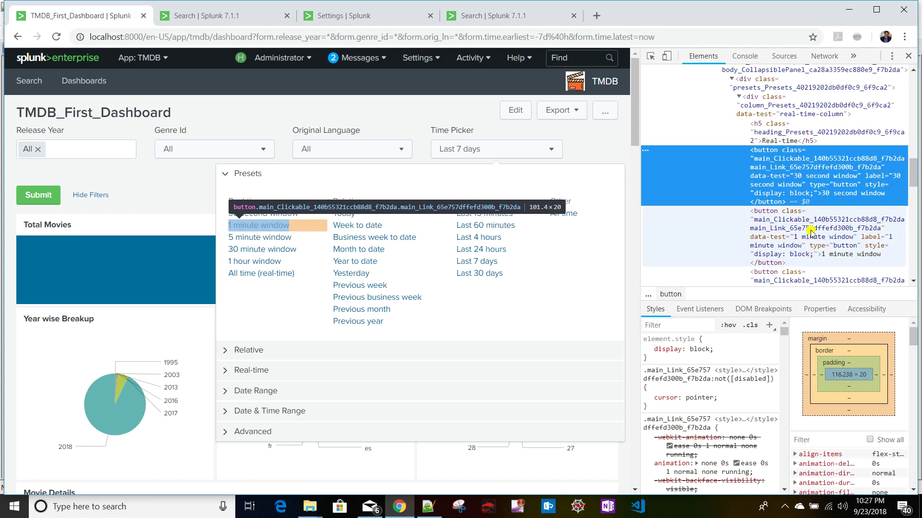
click(778, 111)
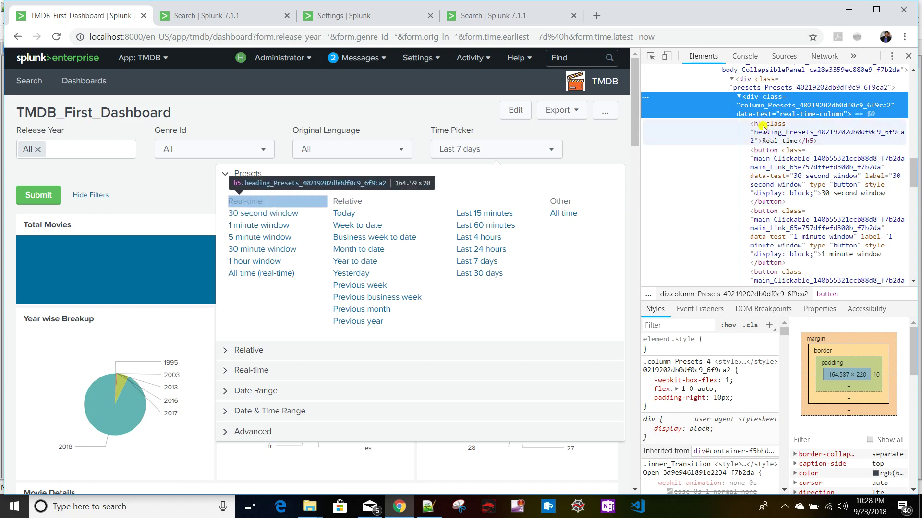
click(749, 115)
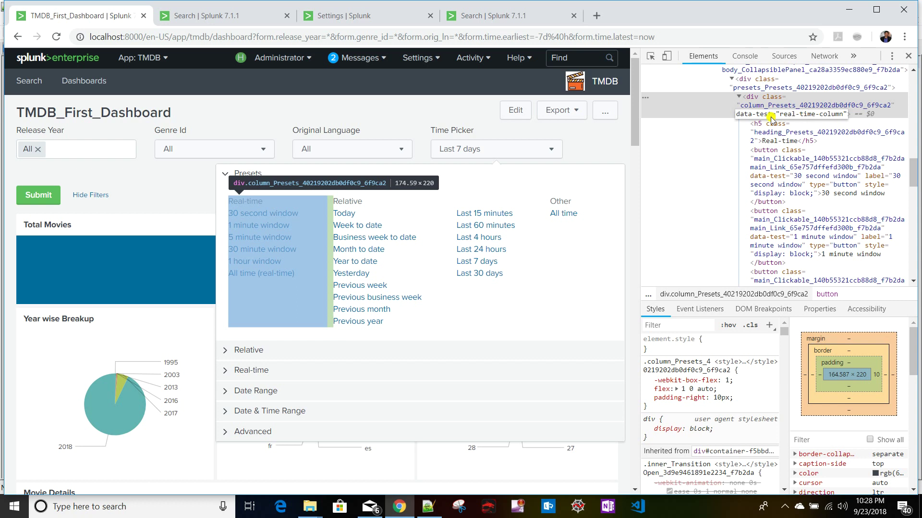
drag(737, 116, 841, 115)
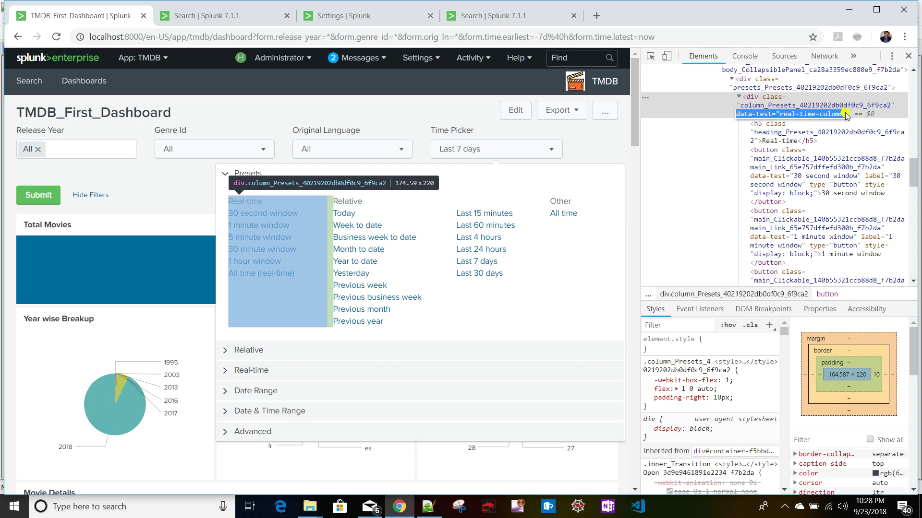
Write the selector div[data-test^="real-time-column"] in the empty Notepad++ file, copying the attribute from the inspected real-time column div.
click(428, 507)
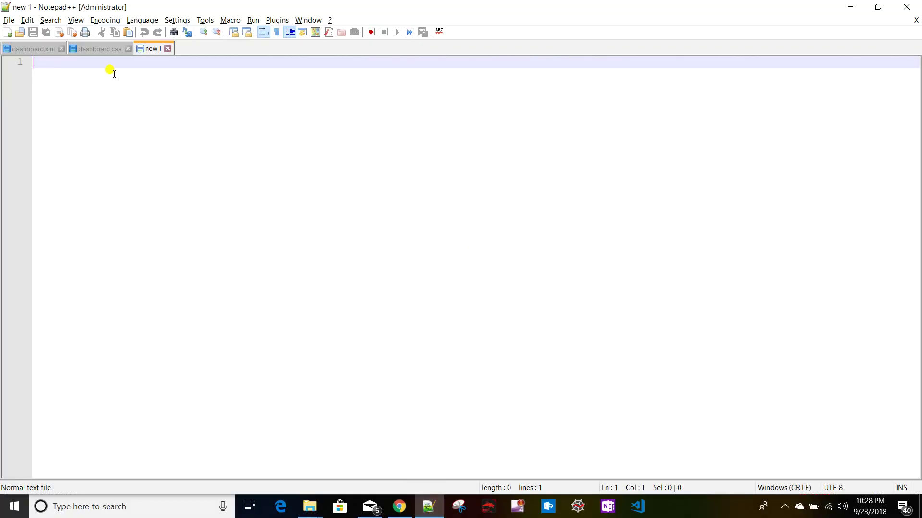
text(div[)
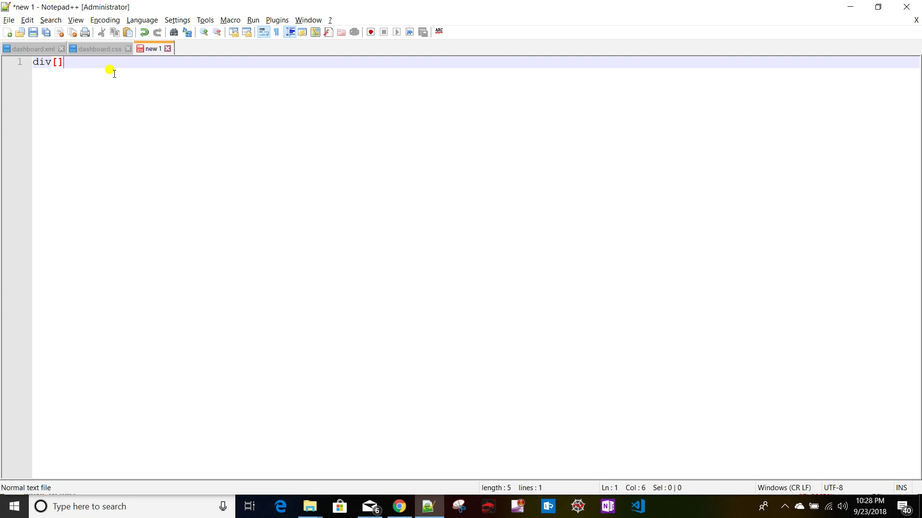
key(alt+Tab)
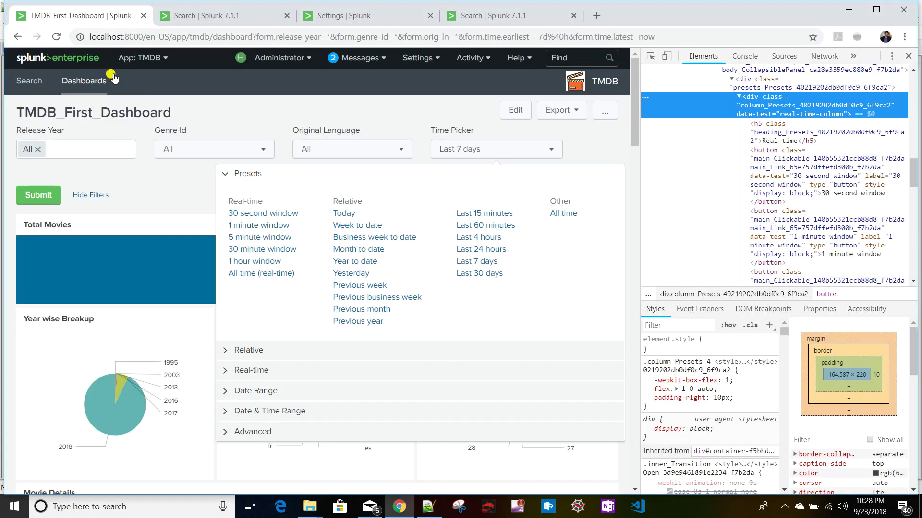
double_click(780, 115)
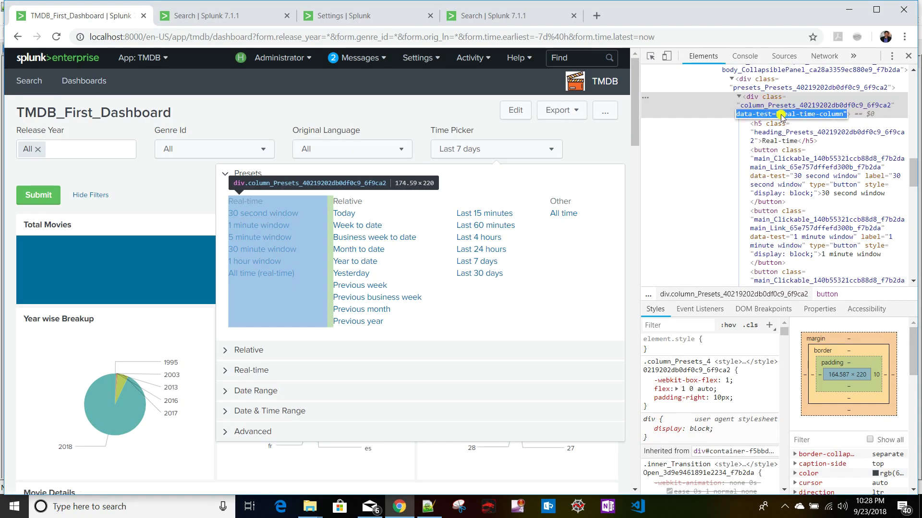
key(ctrl+c)
key(alt+Tab)
text([)
key(ctrl+v)
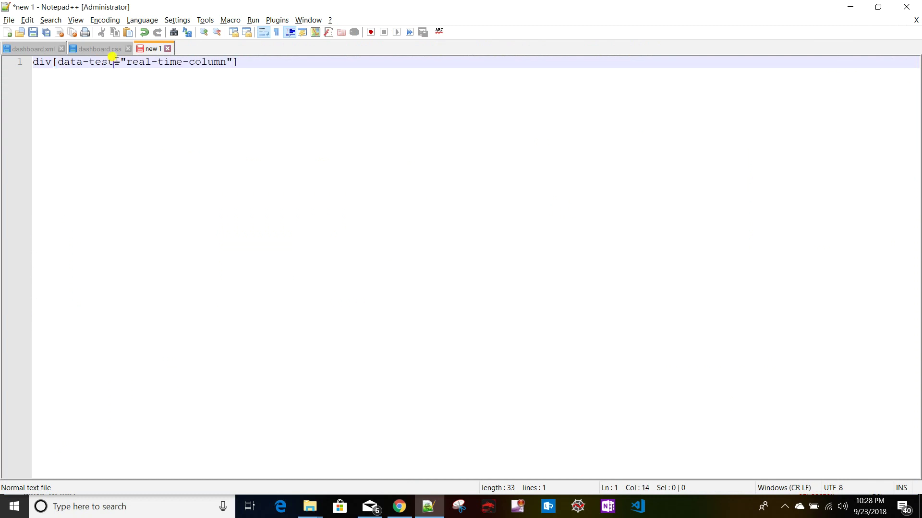
text(^)
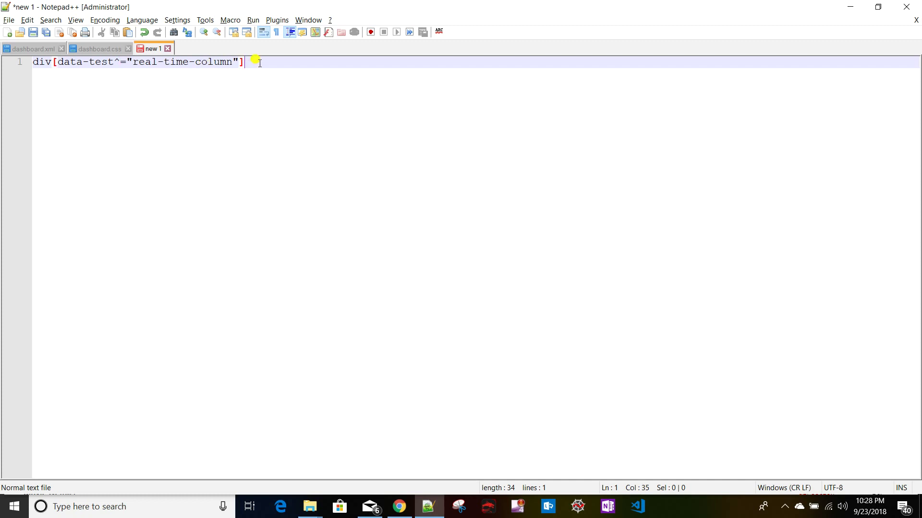
Complete the selector's rule with the { display: none; } block copied from dashboard.css.
click(97, 49)
drag(258, 62, 267, 90)
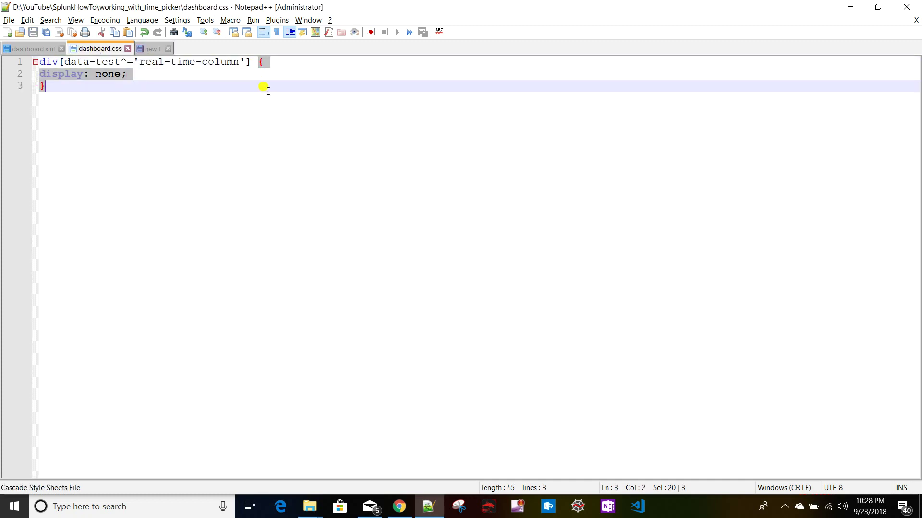
click(150, 49)
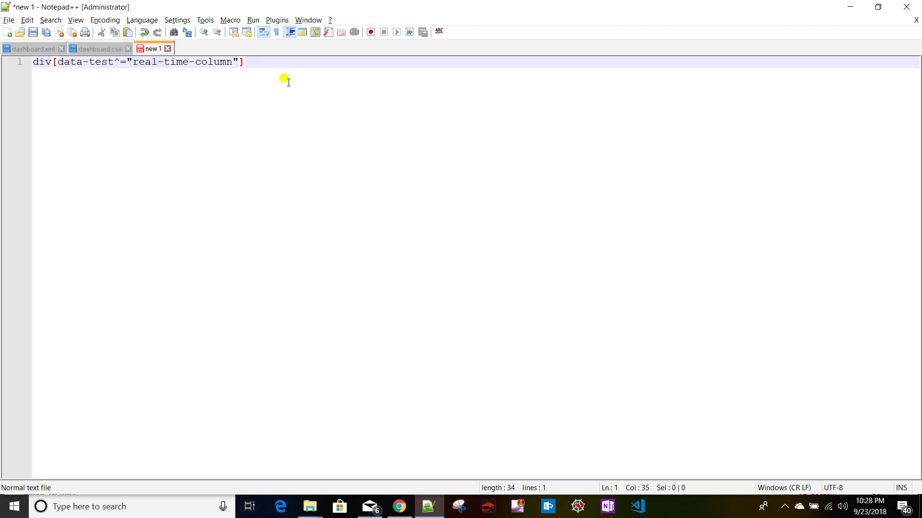
key(ctrl+v)
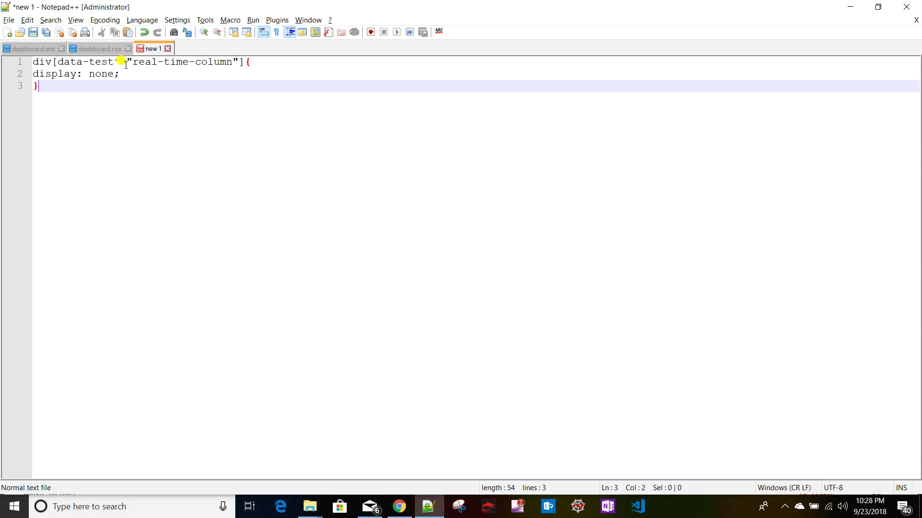
drag(130, 63, 233, 63)
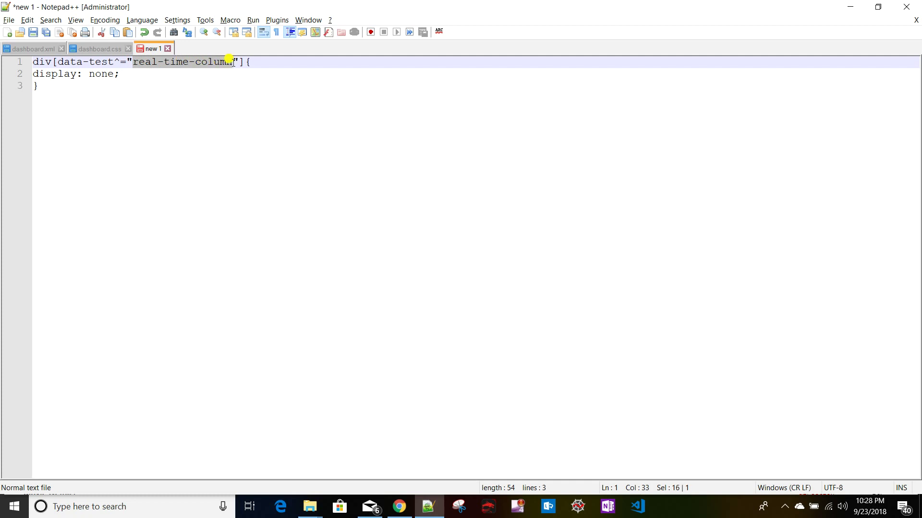
double_click(47, 75)
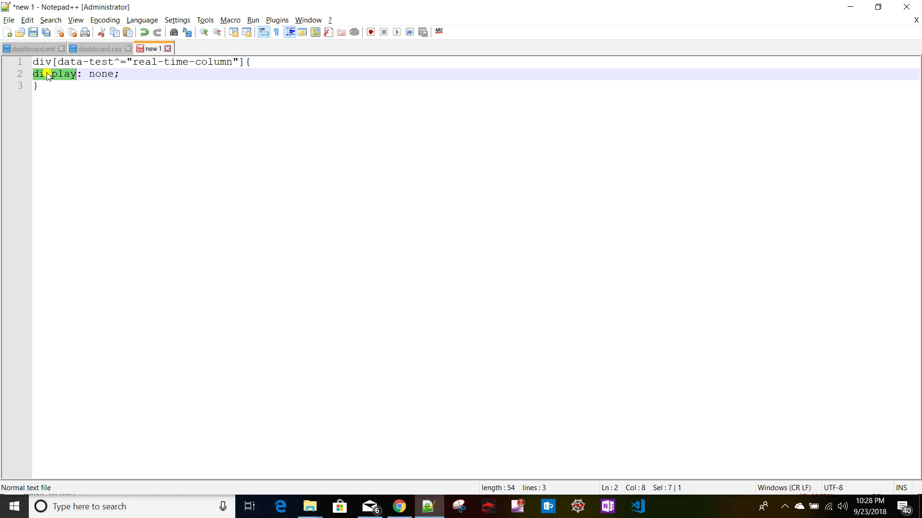
Save the new file to the Desktop as custom_timepicker in text format and check it on the desktop.
key(ctrl+s)
click(313, 231)
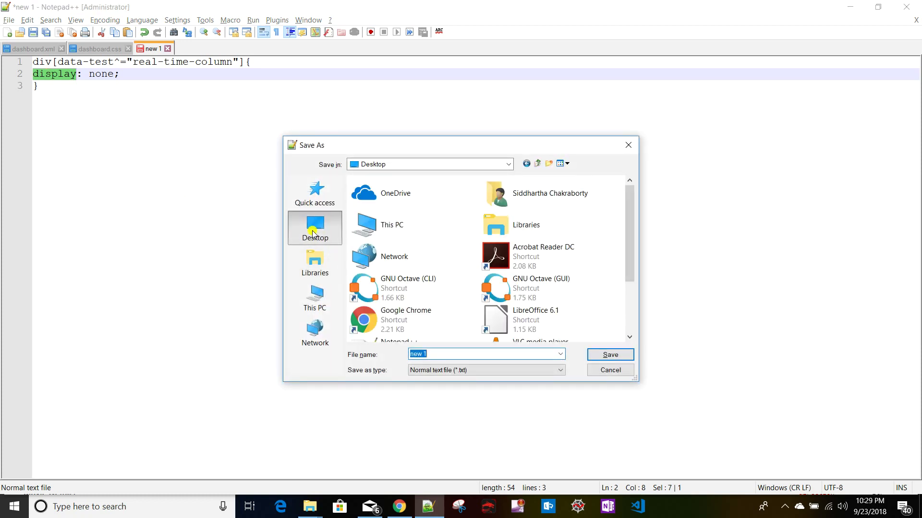
text(d)
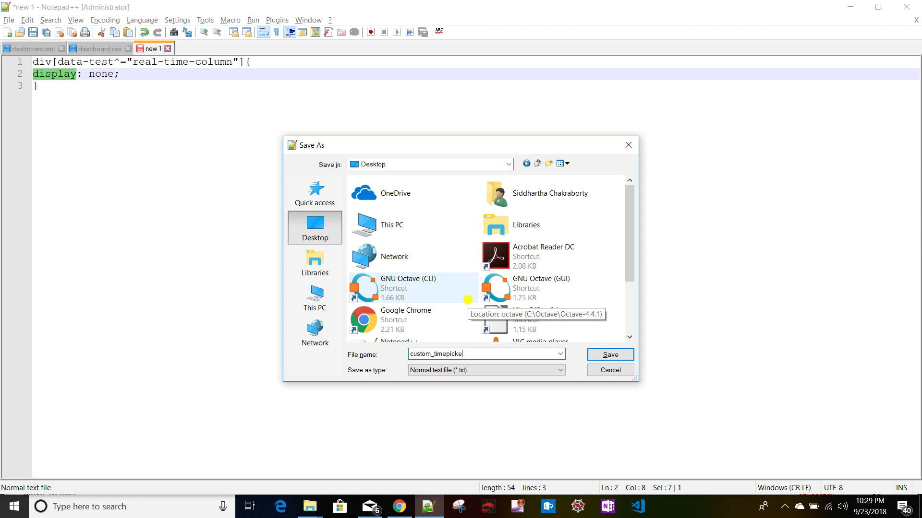
click(605, 356)
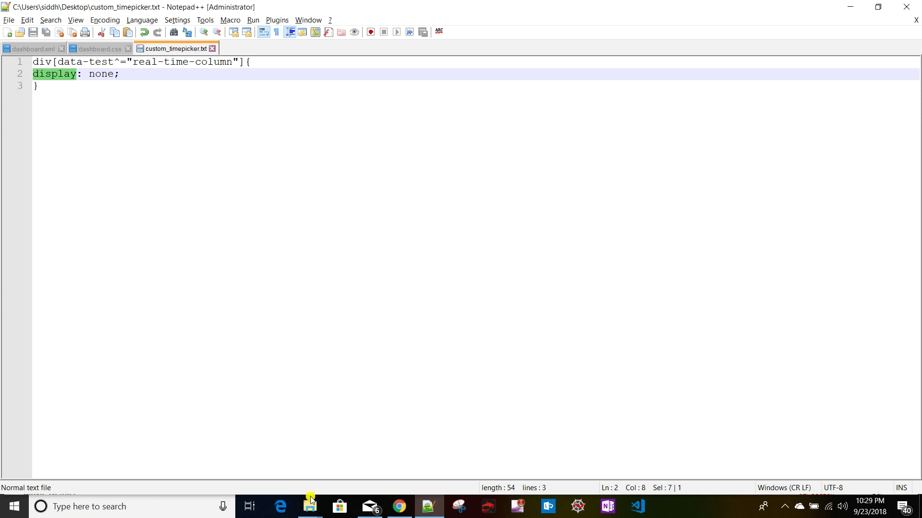
key(super+d)
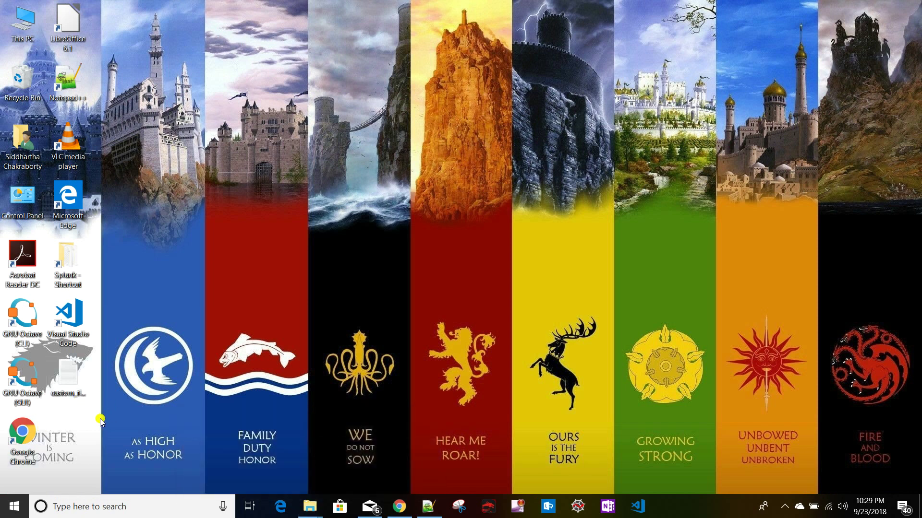
click(92, 379)
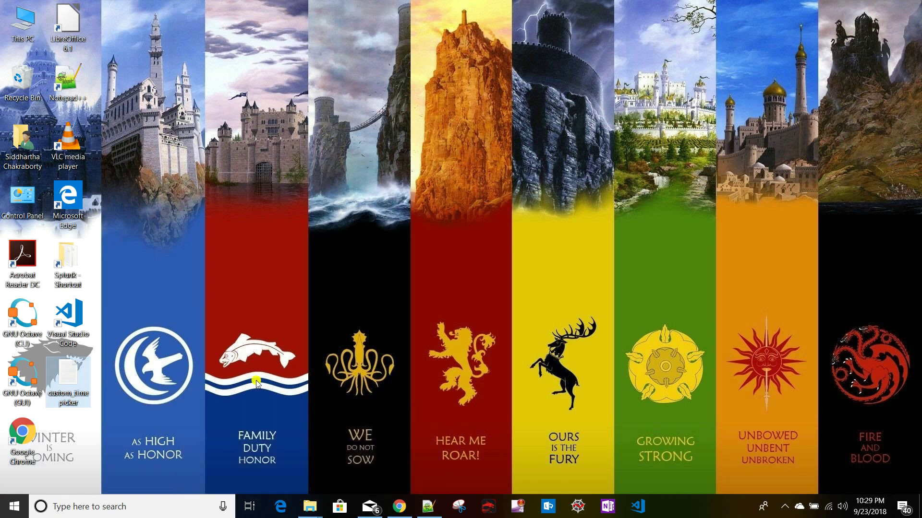
Copy the whole rule from custom_timepicker.txt into another new Notepad++ file and set its language to CSS.
click(429, 506)
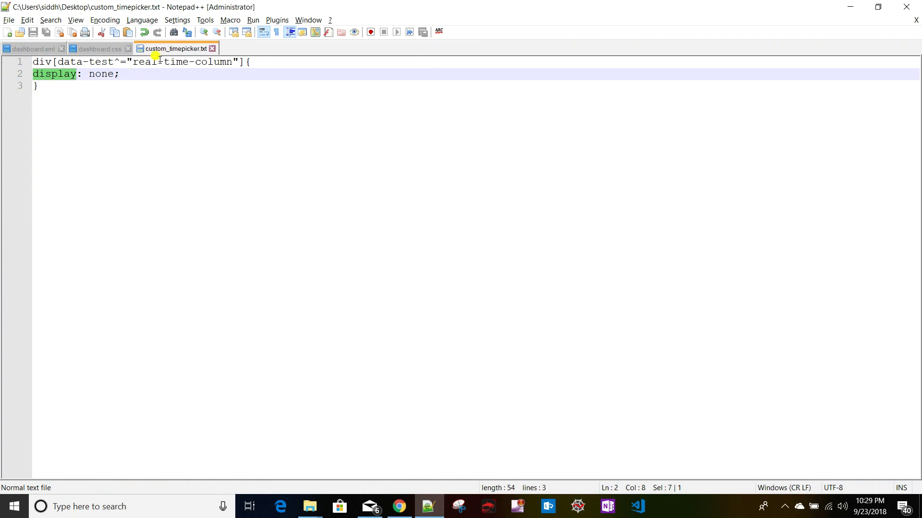
key(ctrl+a)
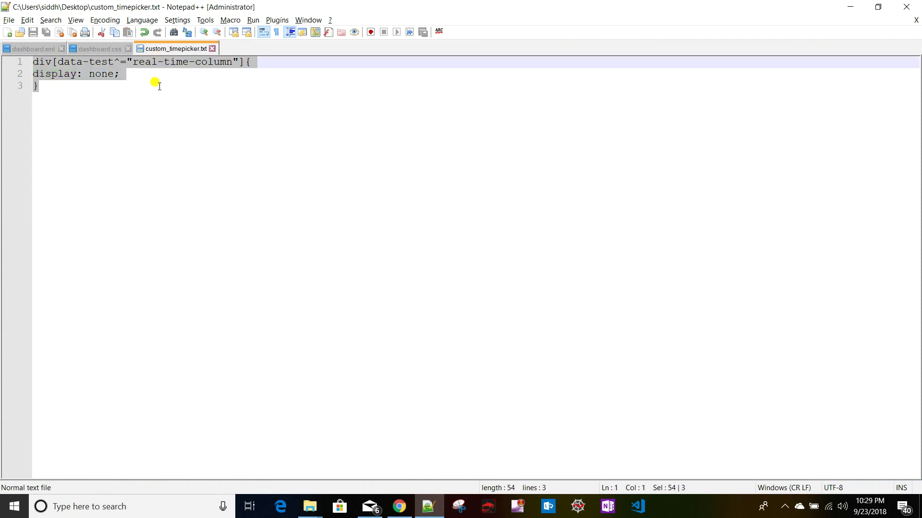
double_click(253, 48)
key(ctrl+v)
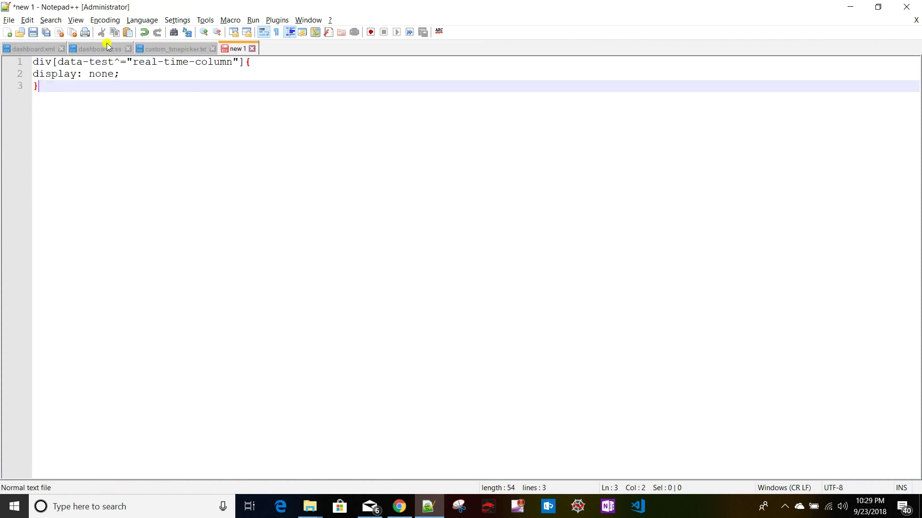
click(142, 20)
mouse_move(235, 56)
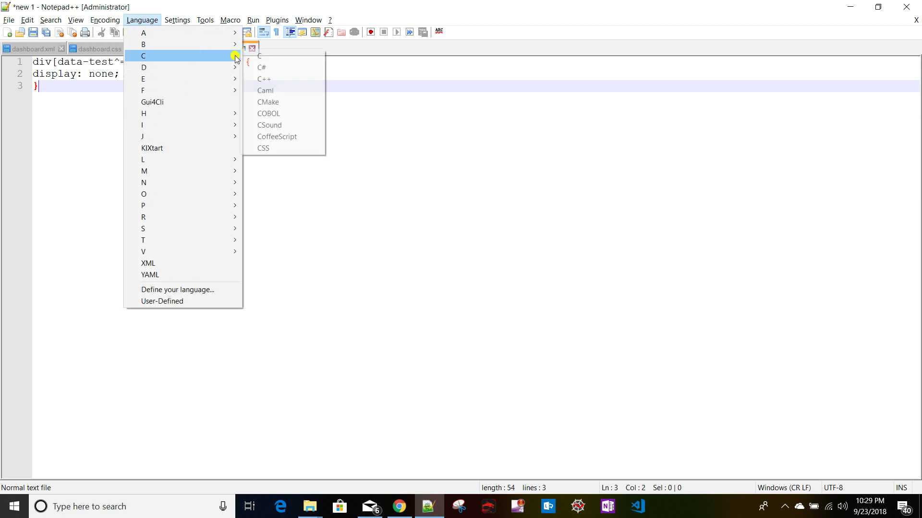
click(303, 148)
Save the new CSS file to the Desktop as custom_timepicker.css.
key(ctrl+s)
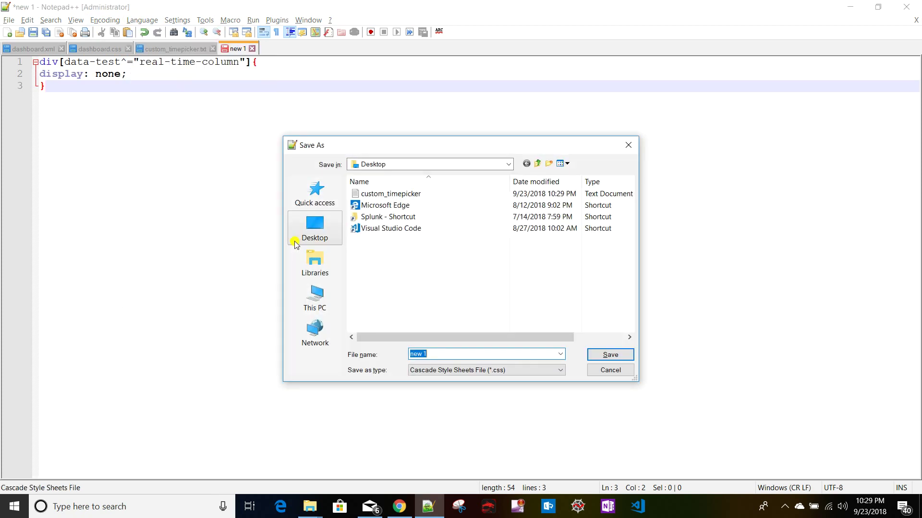
click(315, 228)
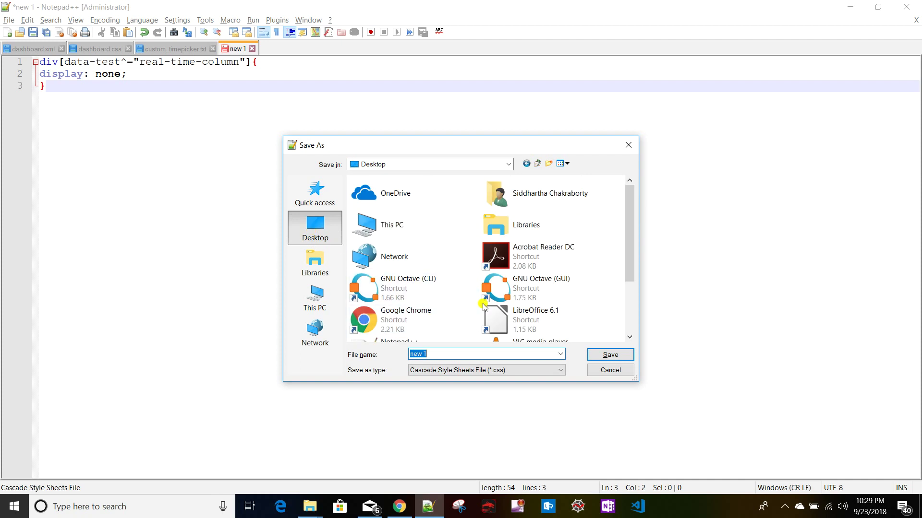
scroll(432, 322, down, 3)
click(391, 302)
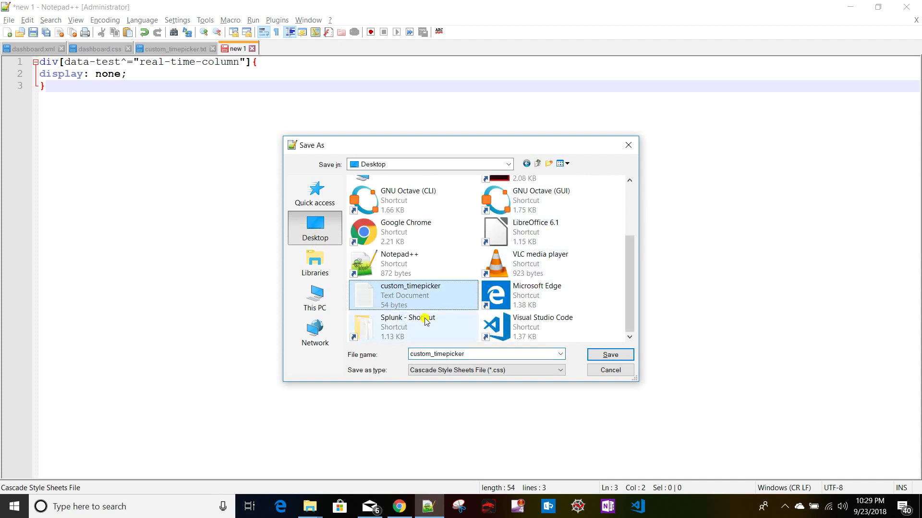
click(610, 355)
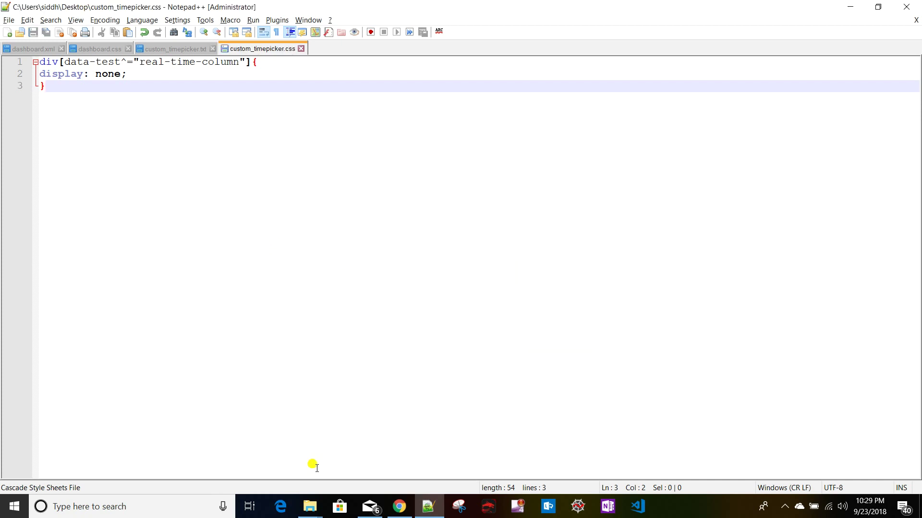
Copy custom_timepicker.css from the Desktop into the Splunk folder etc\apps\tmdb\appserver\static and check its file name.
key(super+d)
click(62, 439)
click(309, 506)
click(372, 470)
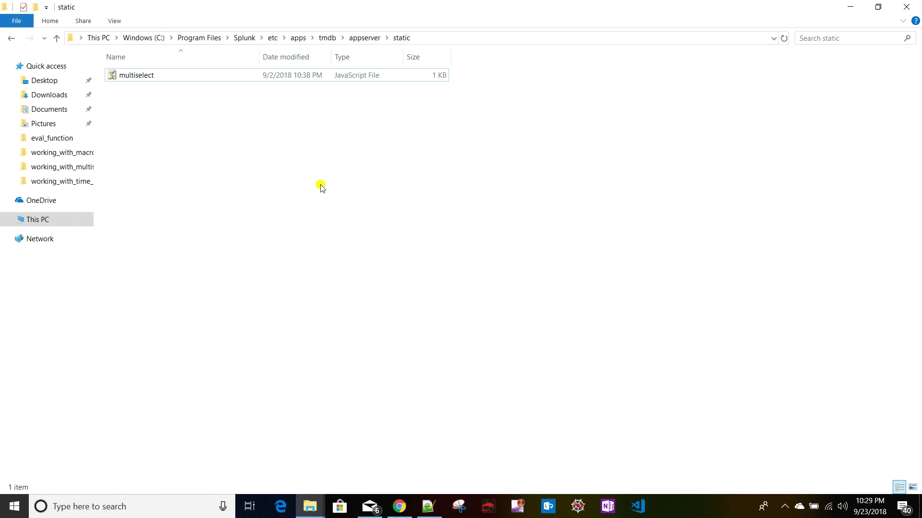
click(326, 37)
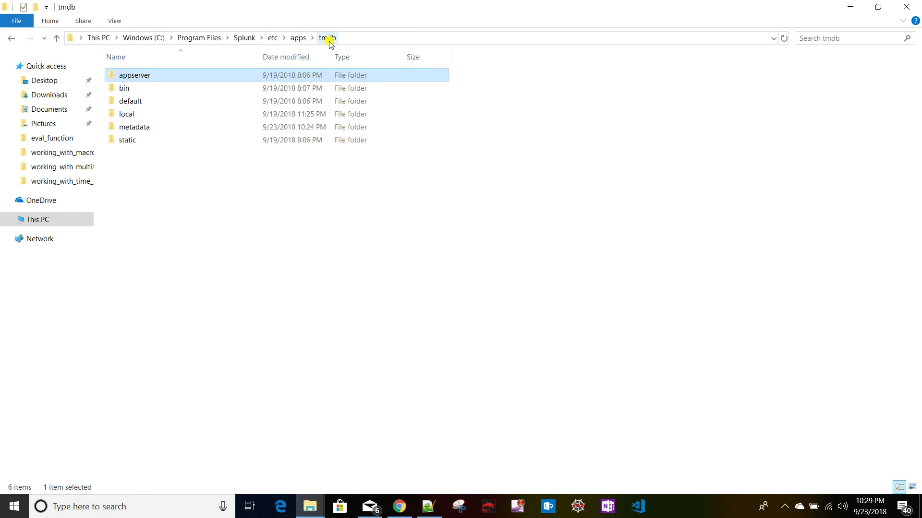
double_click(166, 79)
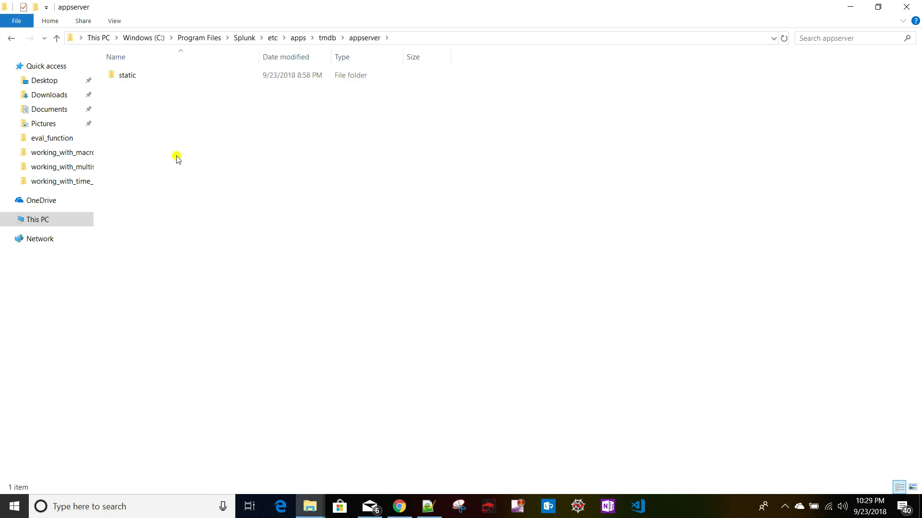
double_click(144, 77)
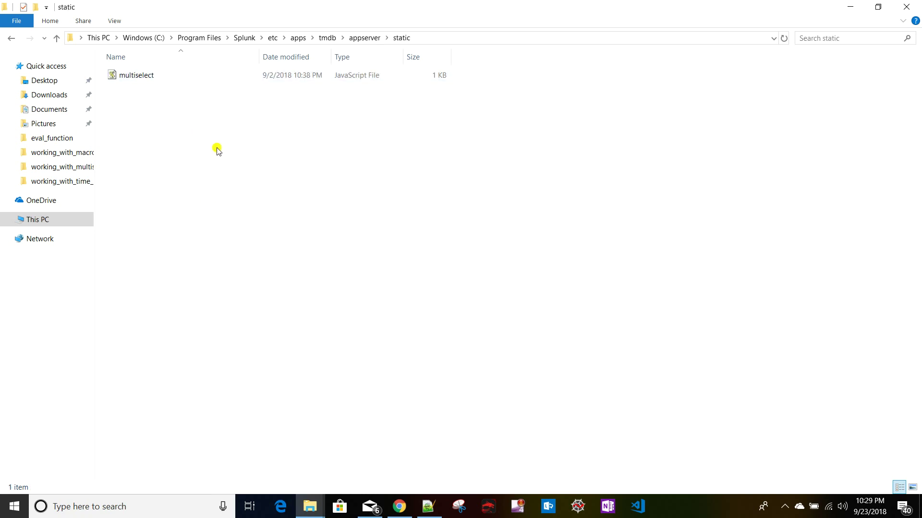
key(ctrl+v)
click(427, 201)
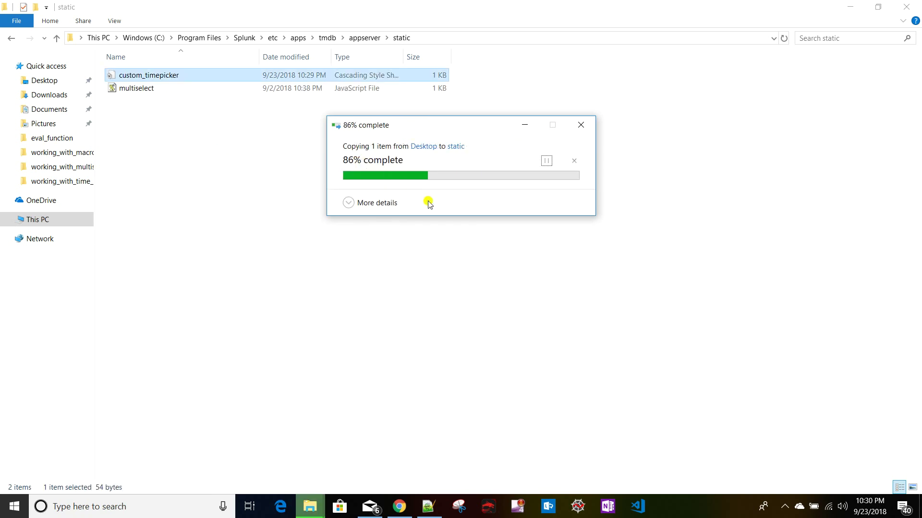
key(F2)
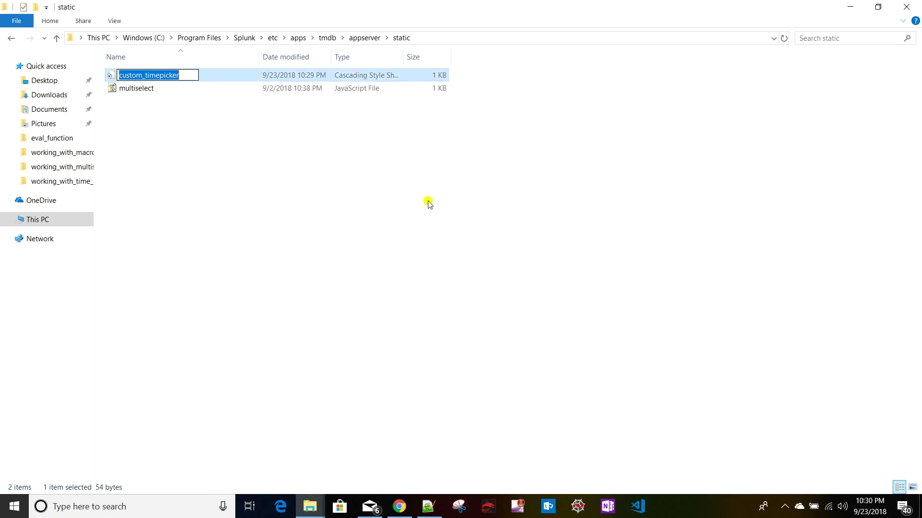
Switch to Chrome, complete the form tag's stylesheet attribute as "custom_timepicker" in TMDB_First_Dashboard's source, and save the dashboard.
click(403, 509)
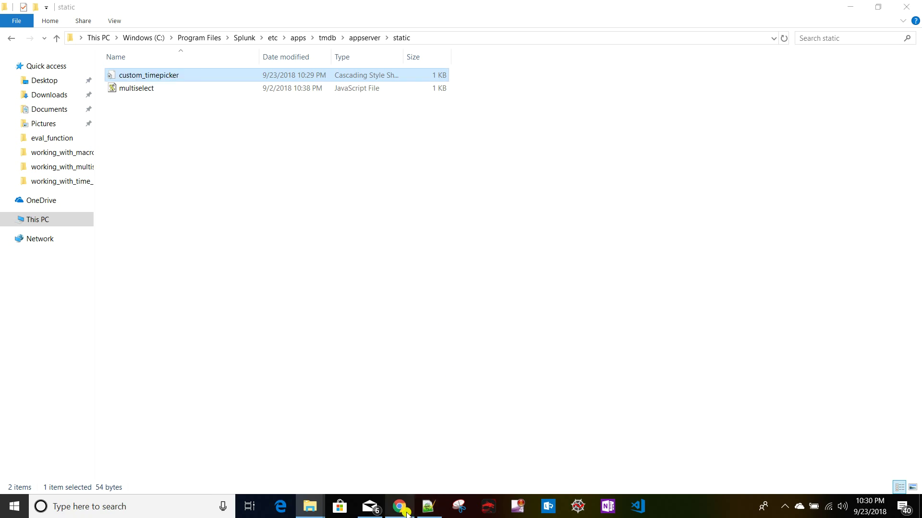
click(238, 96)
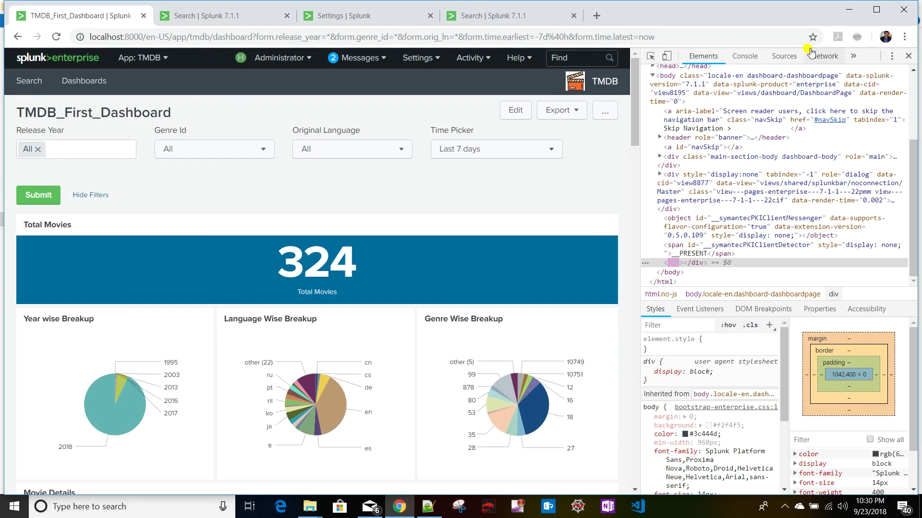
click(908, 56)
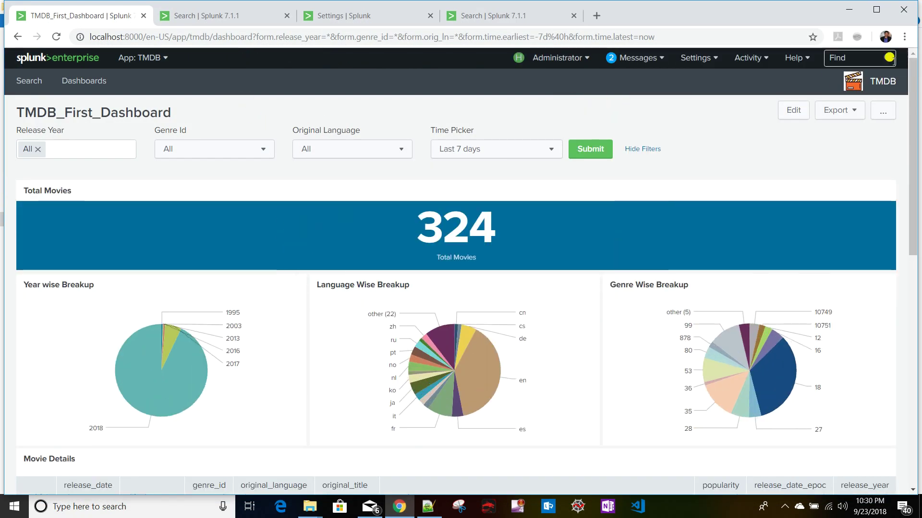
click(794, 110)
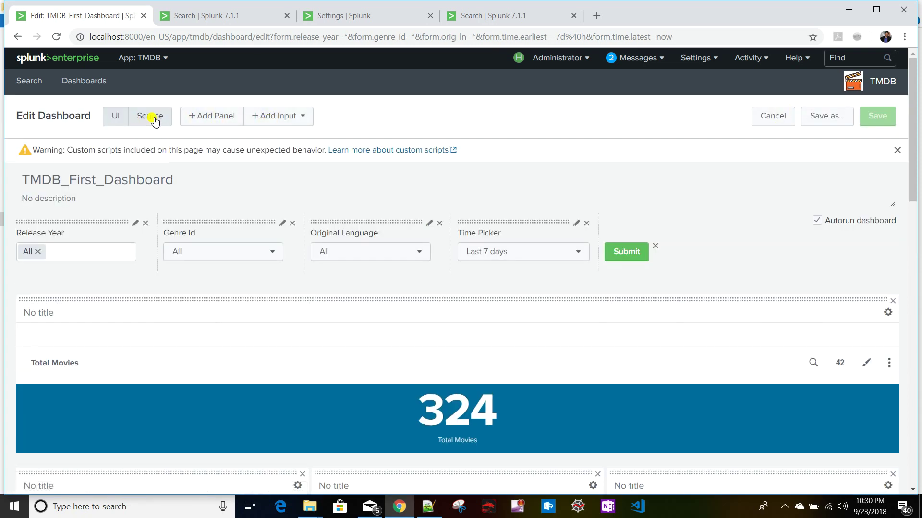
click(155, 120)
click(155, 163)
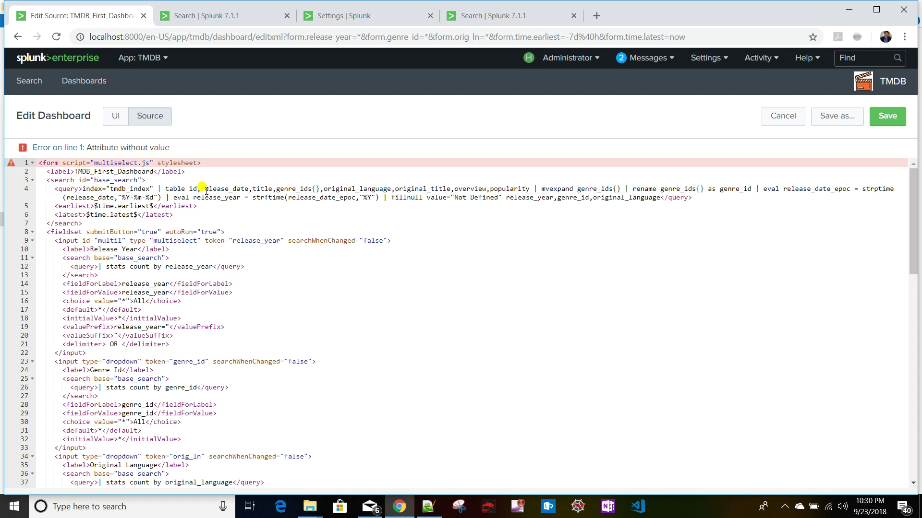
text(="custom_timepicker")
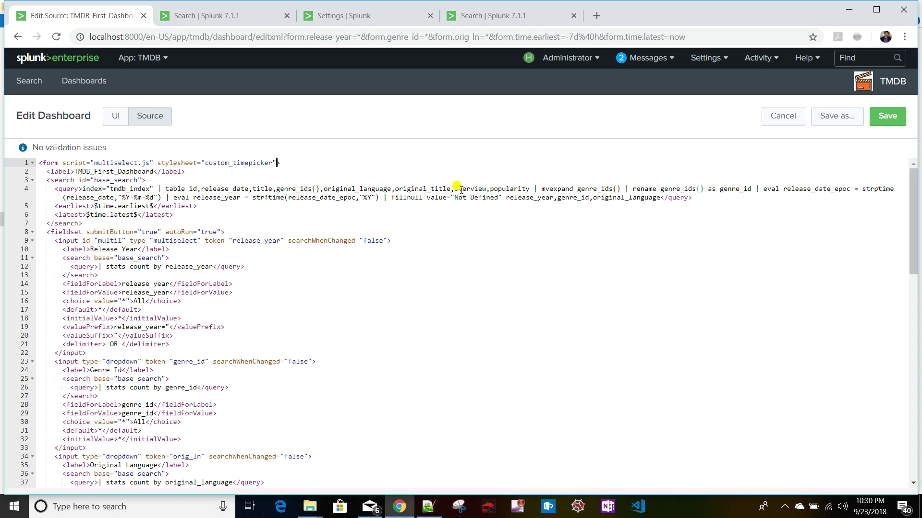
click(889, 118)
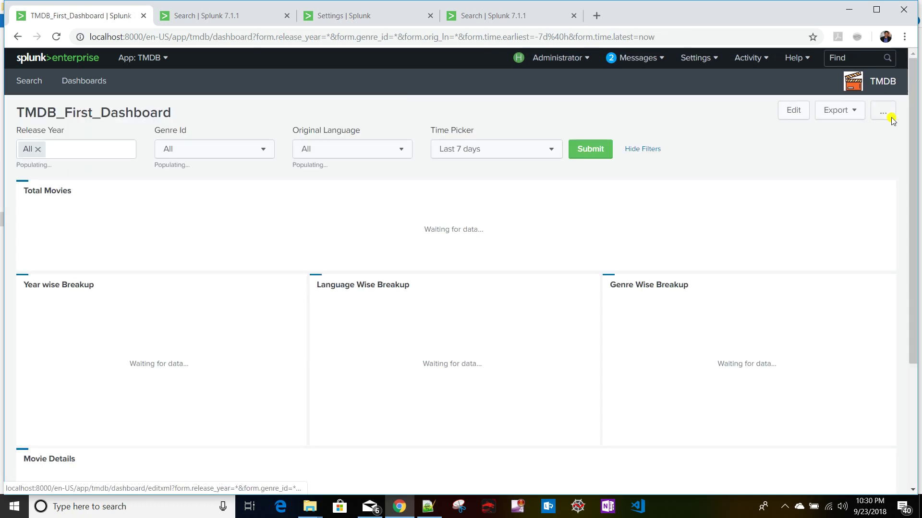
Restart Splunk from the server controls and sign back in with the saved credentials.
click(697, 58)
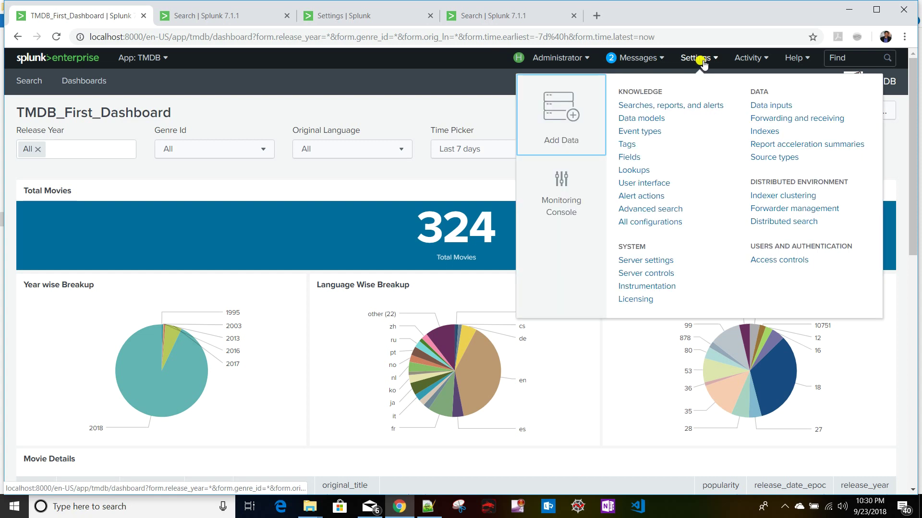
click(646, 273)
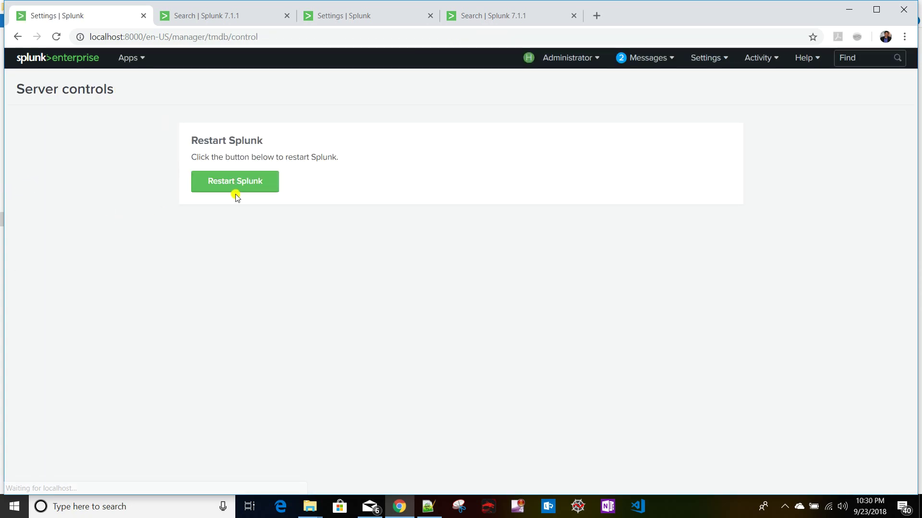
click(243, 183)
click(518, 110)
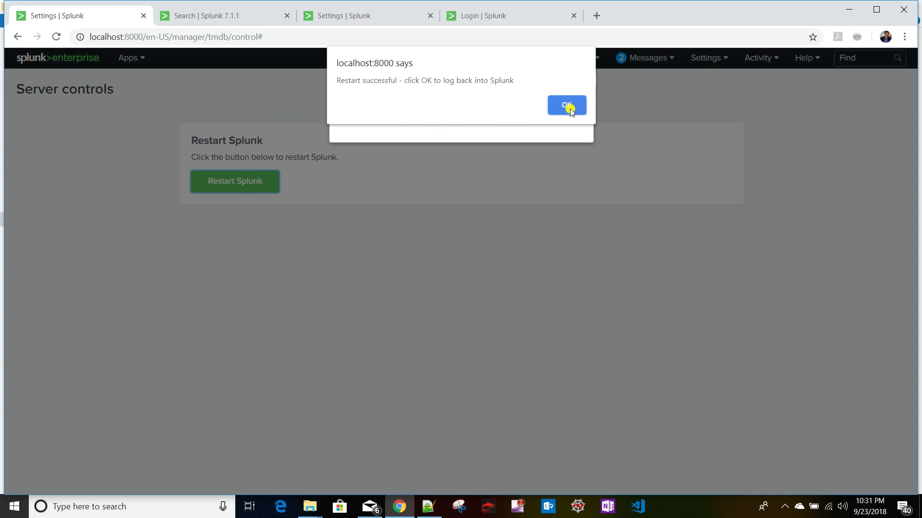
click(568, 105)
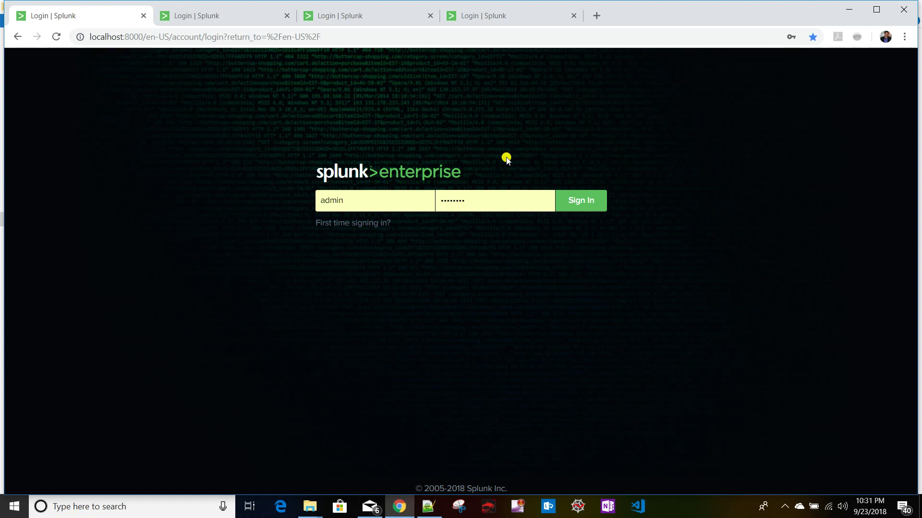
click(586, 205)
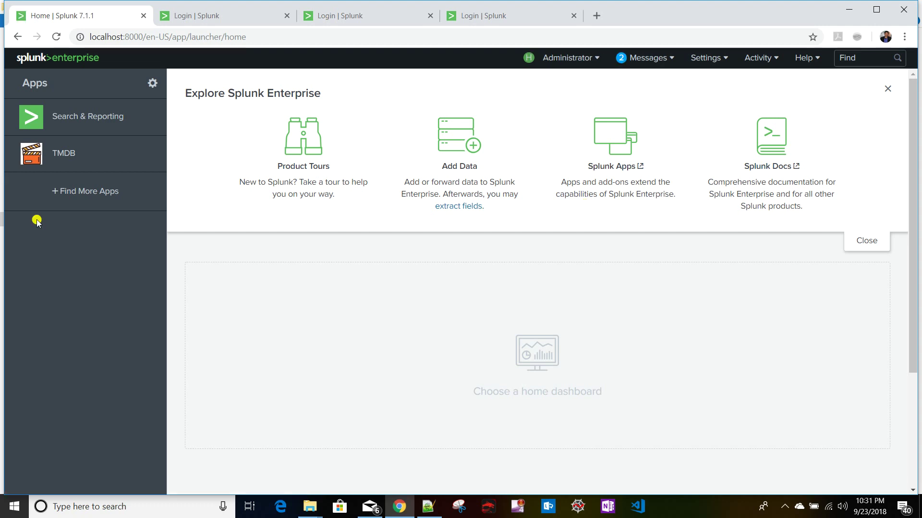
Open TMDB_First_Dashboard in the TMDB app and check the Time Picker presets for the Real-time column.
click(79, 161)
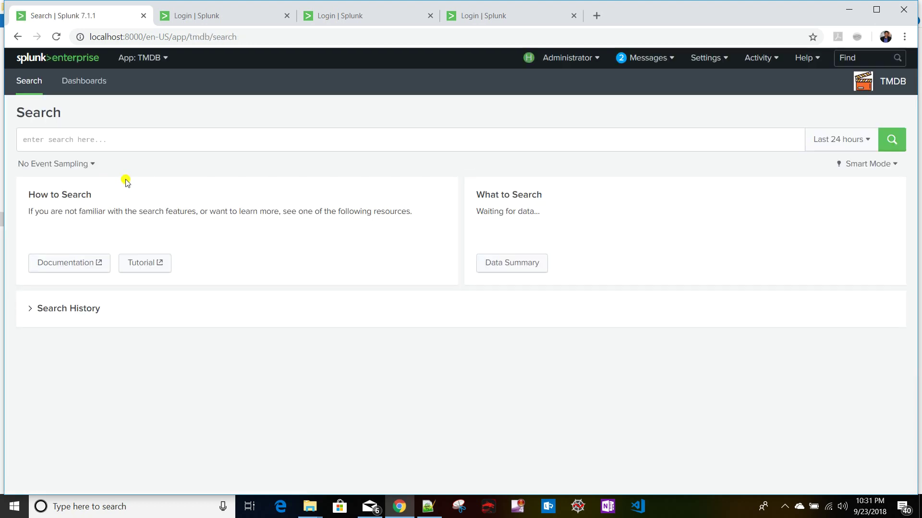
click(91, 83)
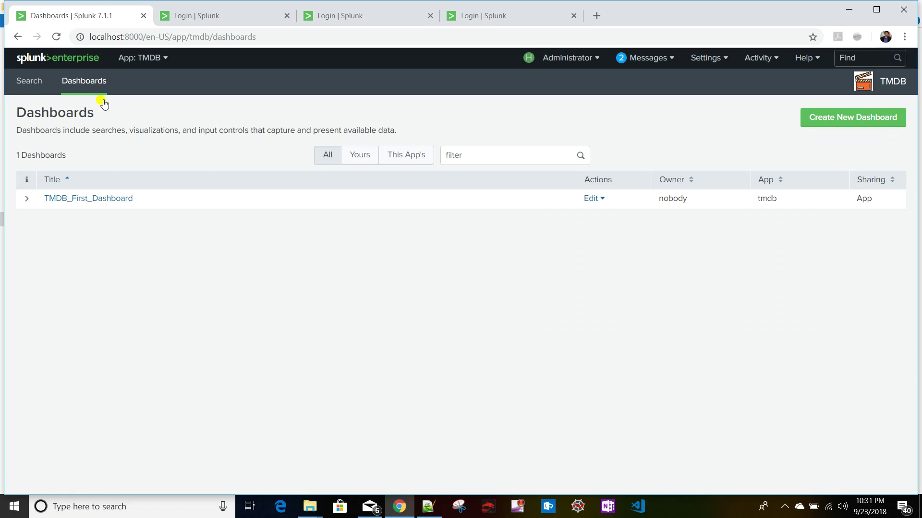
click(96, 200)
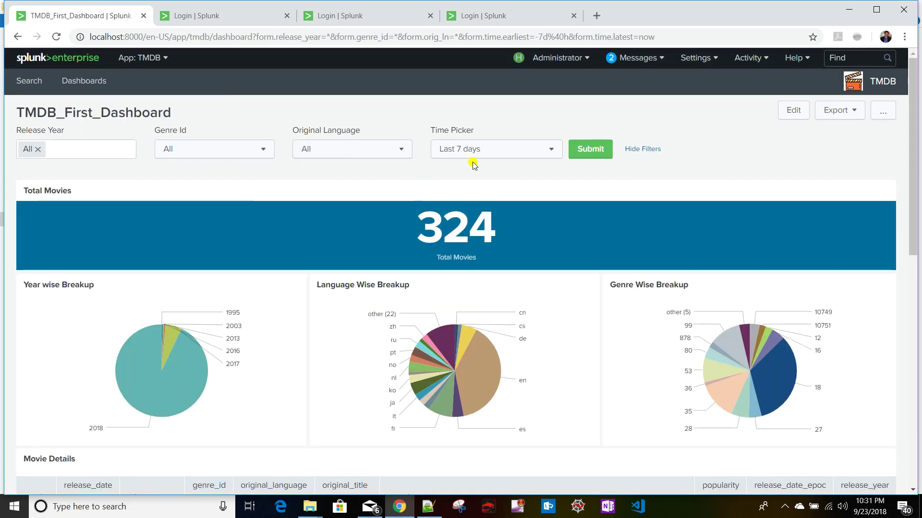
click(499, 155)
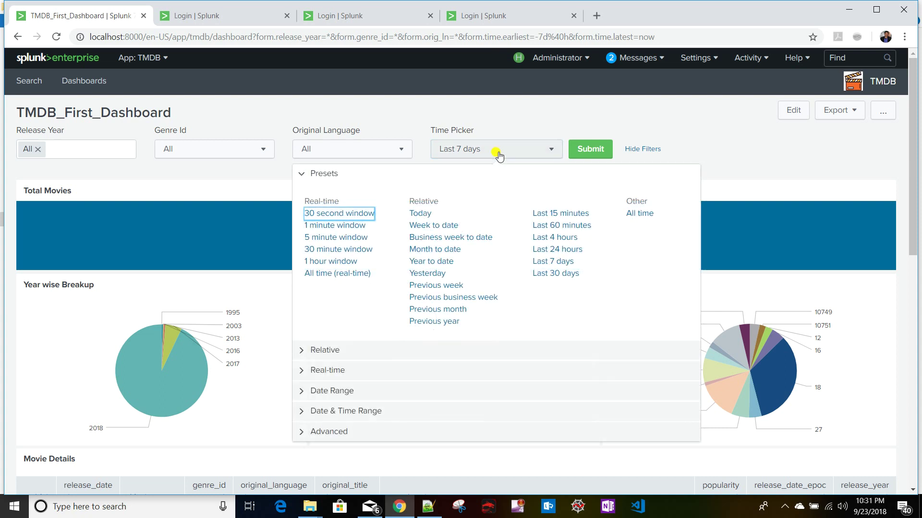
click(235, 186)
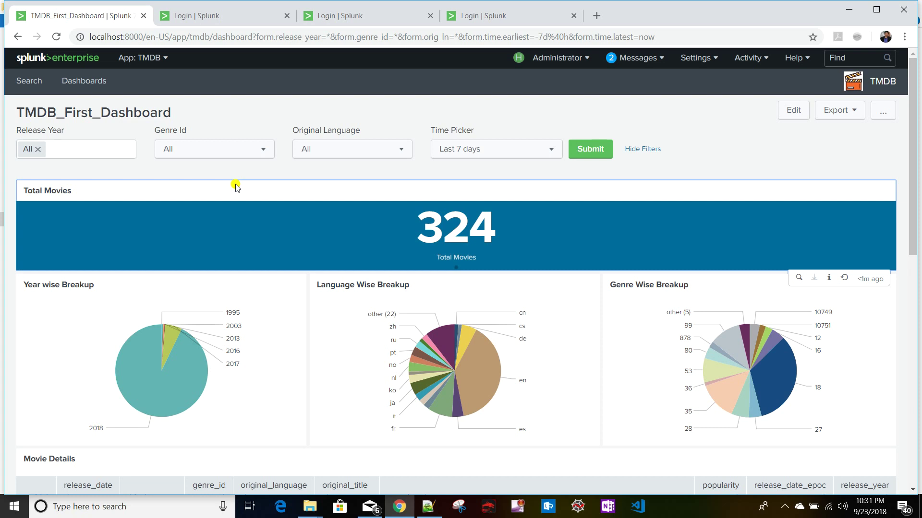
Clear the last hour of browsing history, cookies and cached files in Chrome, and close the settings.
key(ctrl+shift+Delete)
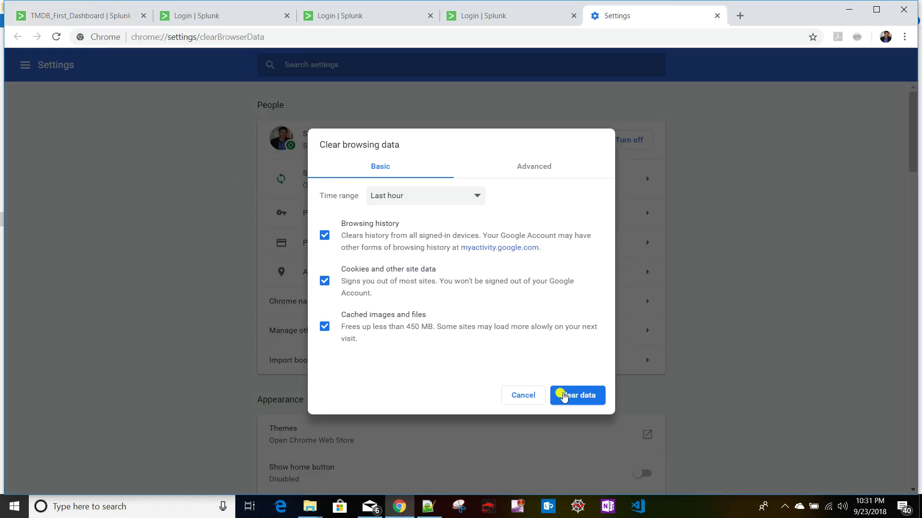
click(571, 397)
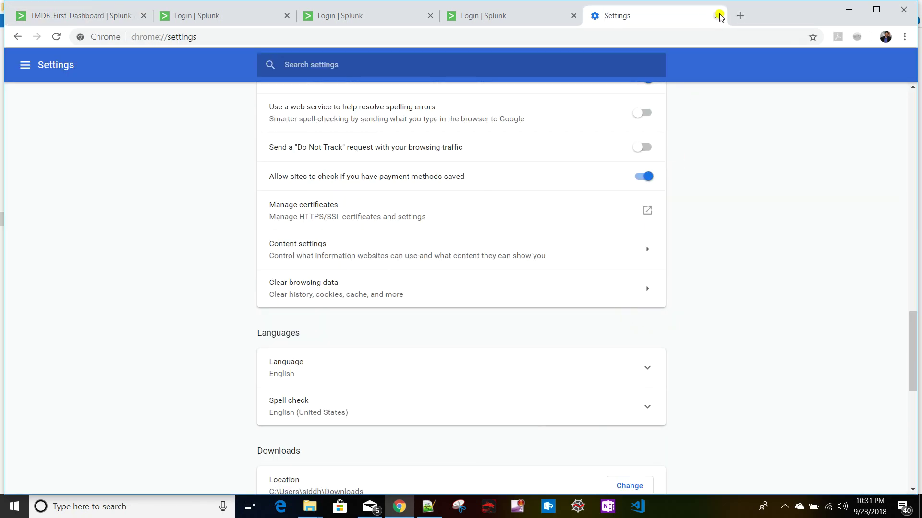
click(718, 16)
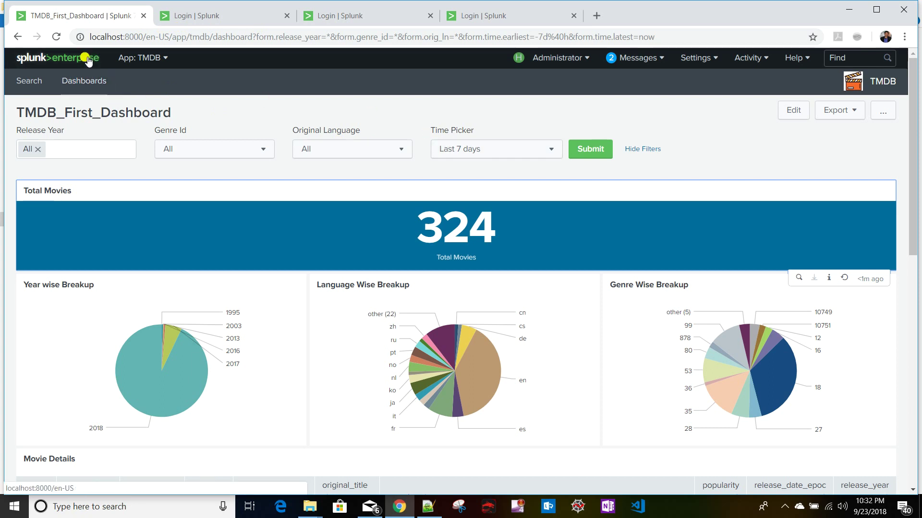
Sign in to Splunk again and reopen TMDB_First_Dashboard to recheck the Time Picker presets.
click(87, 84)
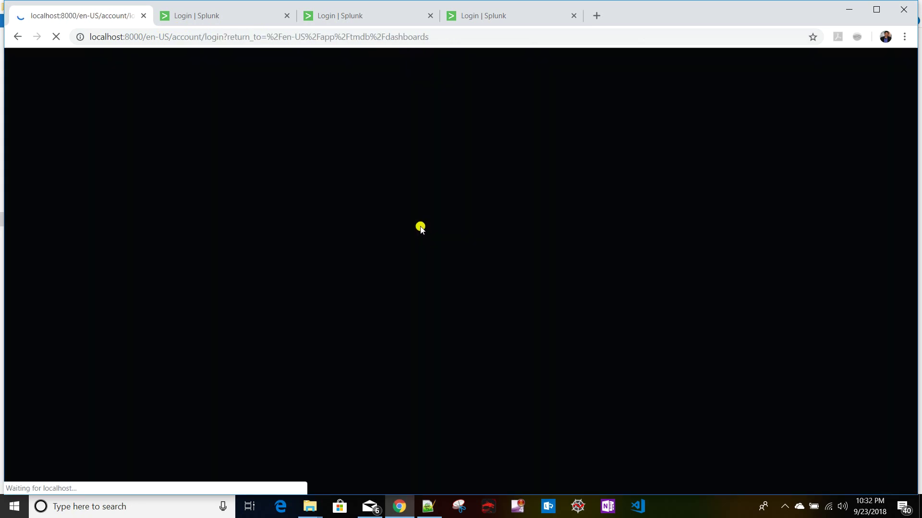
click(580, 207)
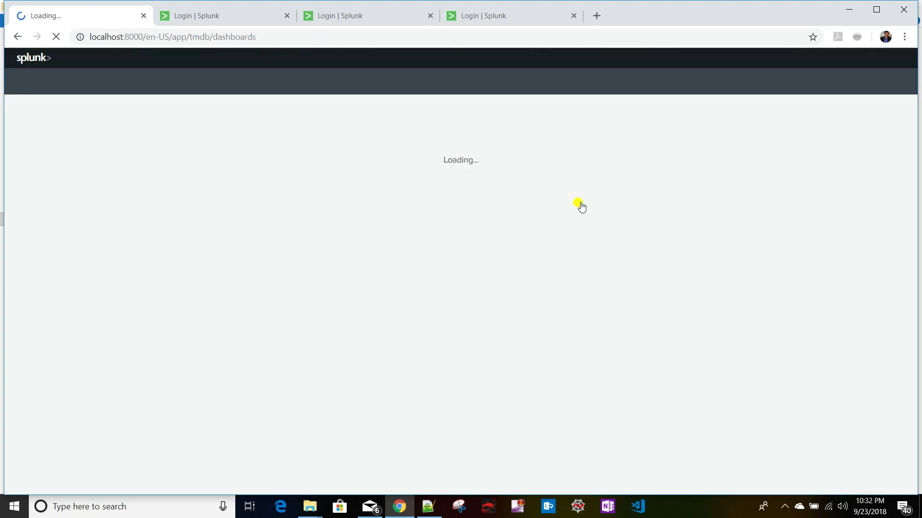
click(103, 199)
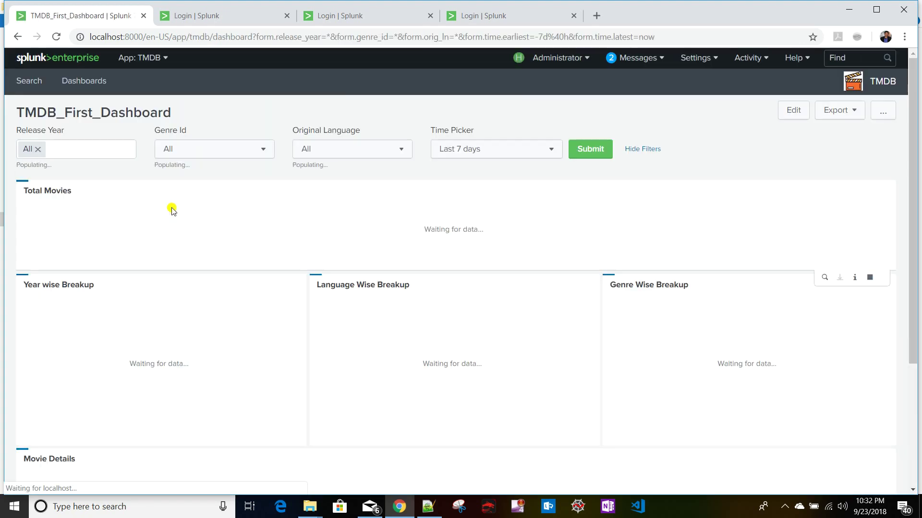
click(517, 156)
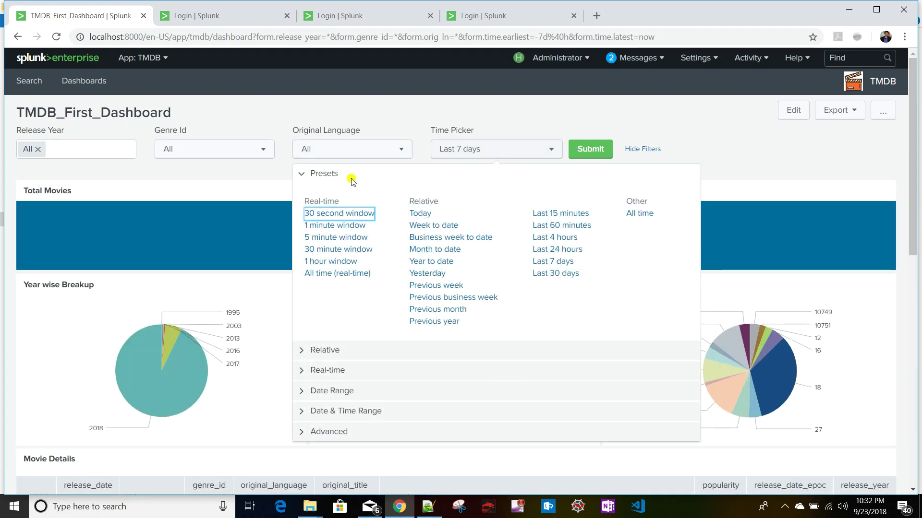
click(753, 172)
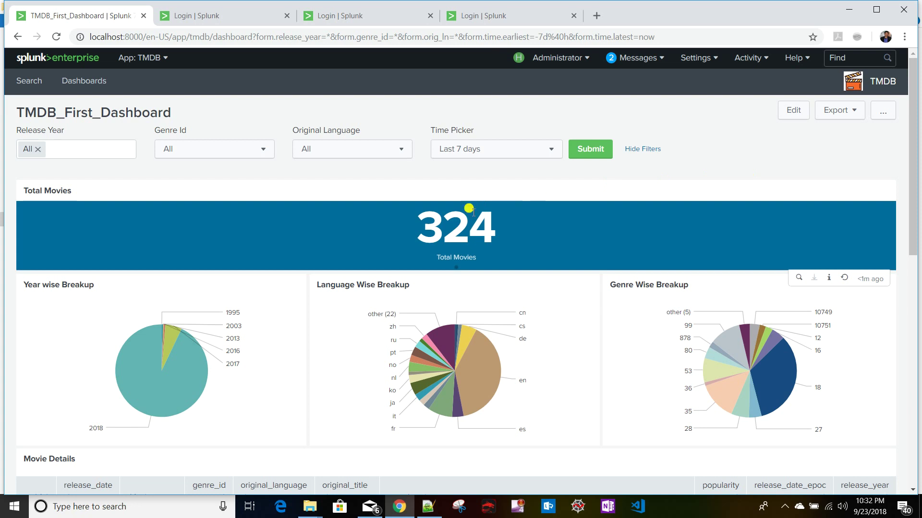
Check the CSS file in Notepad++, correct the dashboard source's stylesheet attribute to "custom_timepicker.css", and save the dashboard.
click(432, 510)
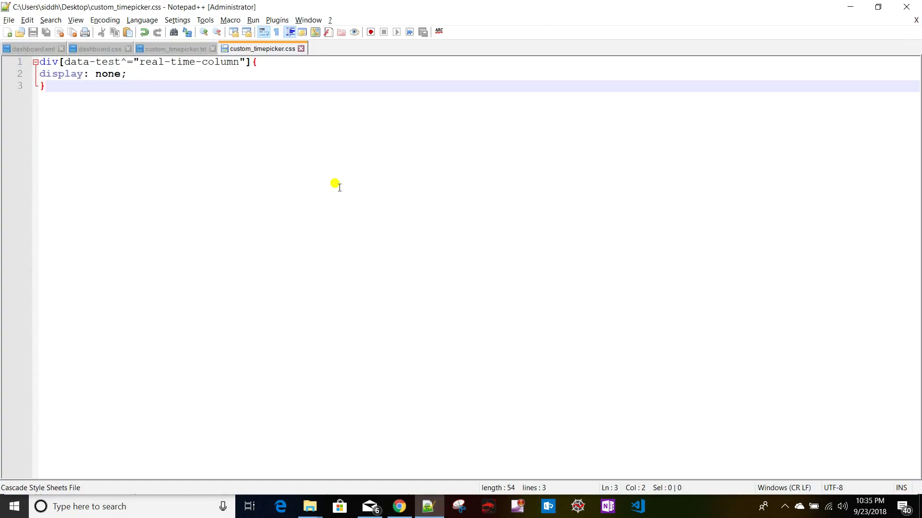
click(399, 506)
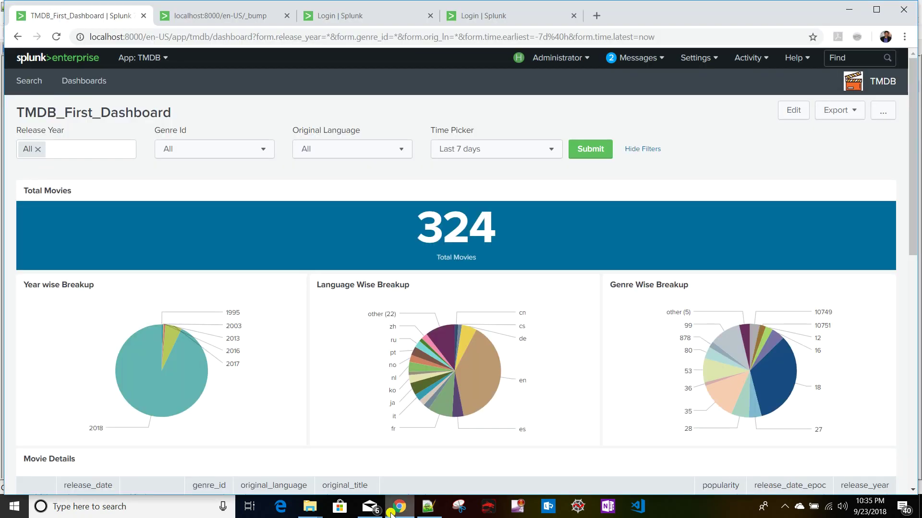
click(791, 112)
click(144, 121)
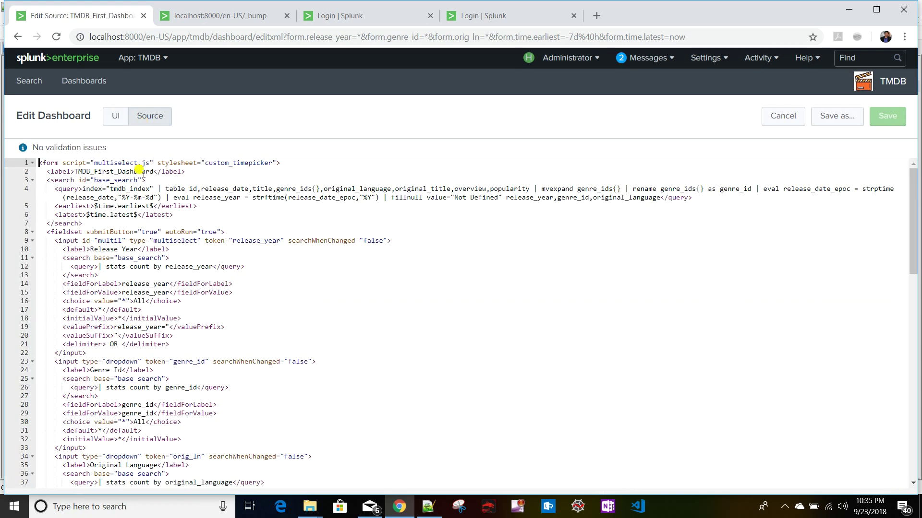
click(272, 163)
text(.css)
click(887, 115)
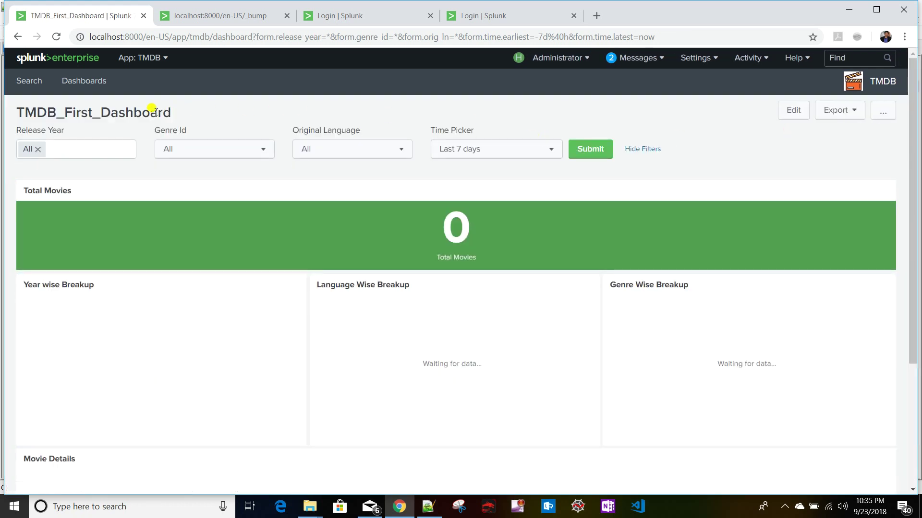
Reopen TMDB_First_Dashboard from the app's dashboards list and check the Time Picker presets for the Real-time column.
click(64, 86)
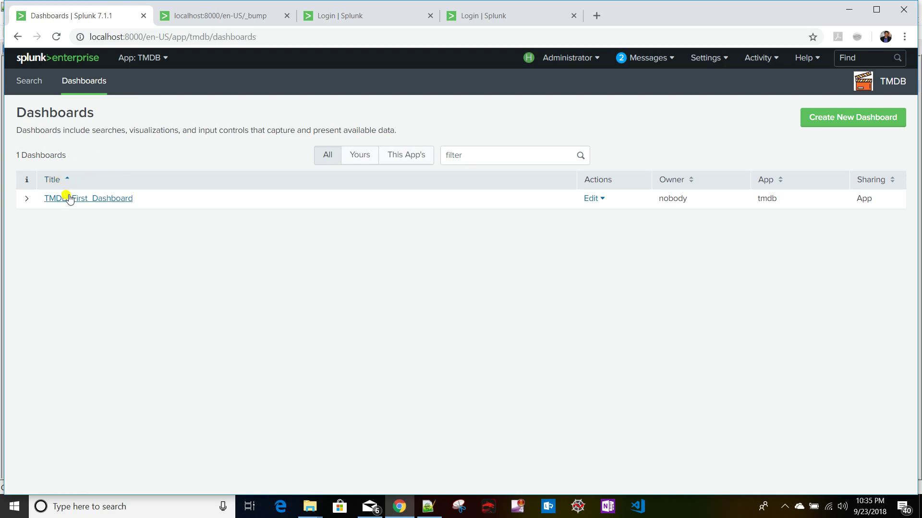
click(72, 197)
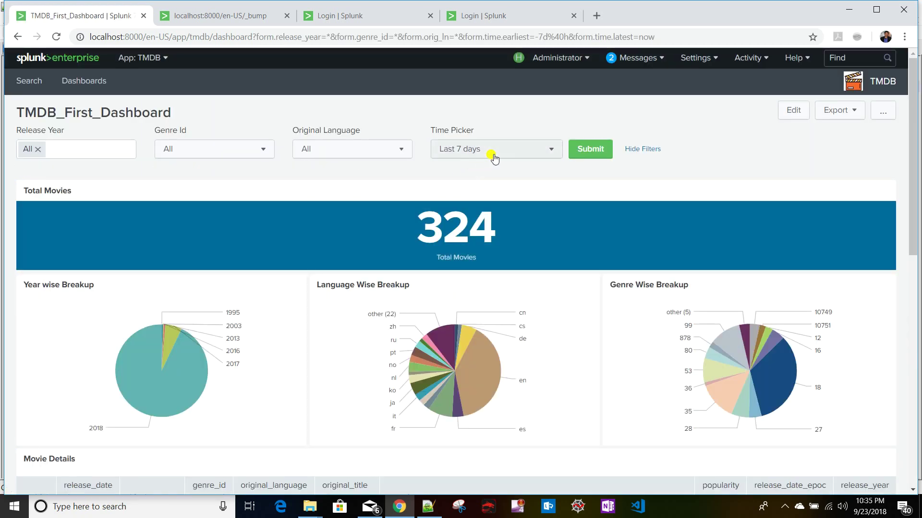
click(493, 156)
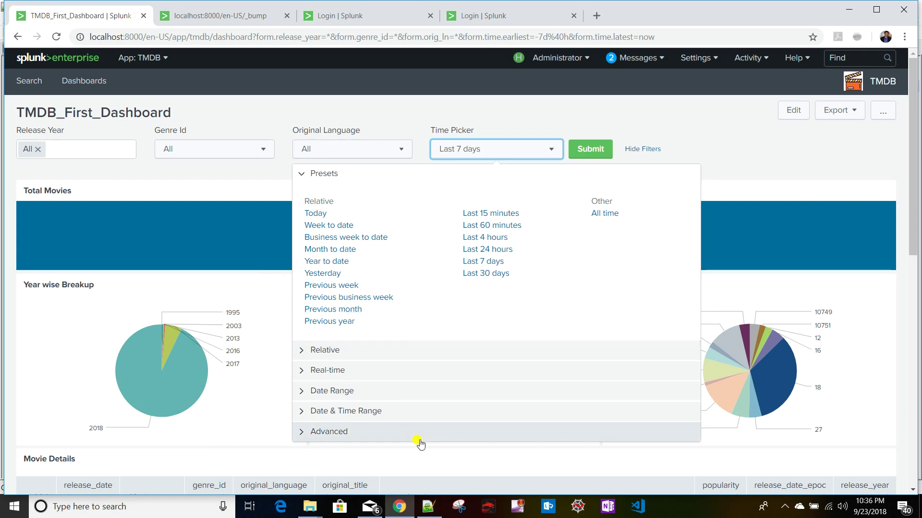
Inspect the HTML of the Time Picker's "Week to date" preset to find its data-test attribute, and close the inspector and the picker.
right_click(330, 230)
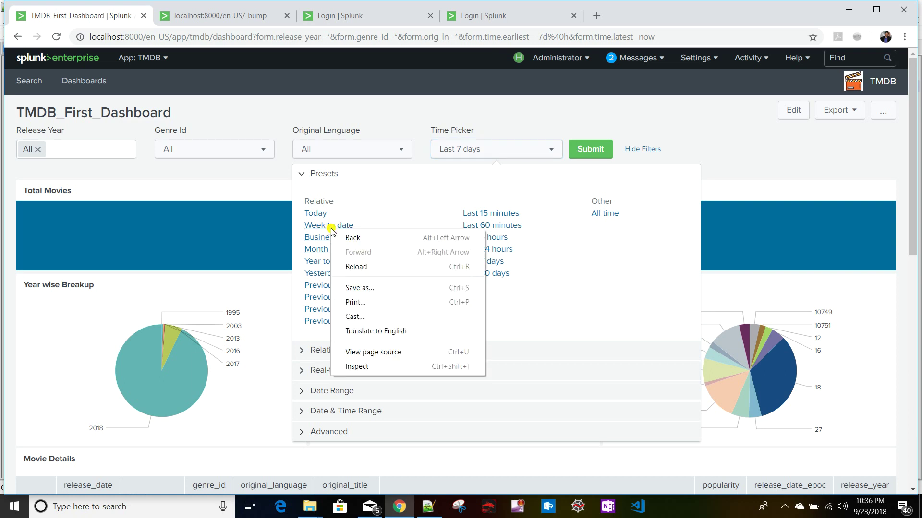
click(401, 366)
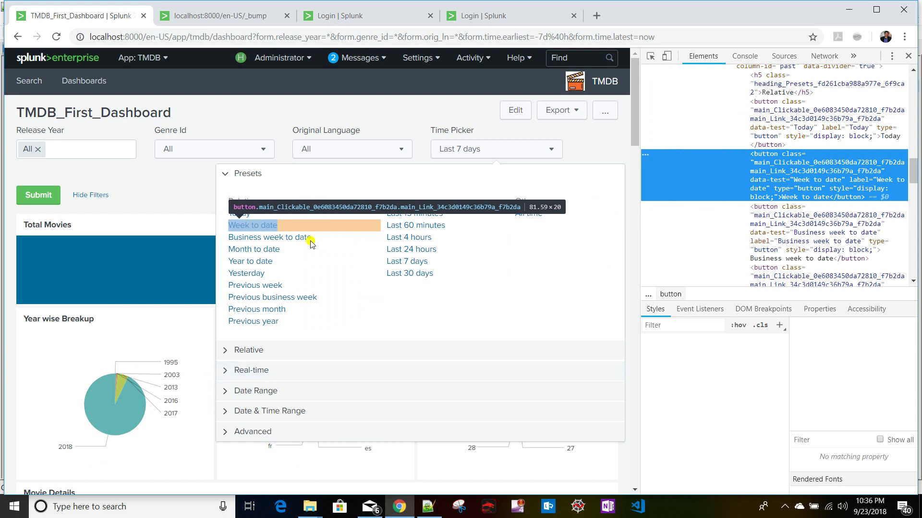
double_click(816, 181)
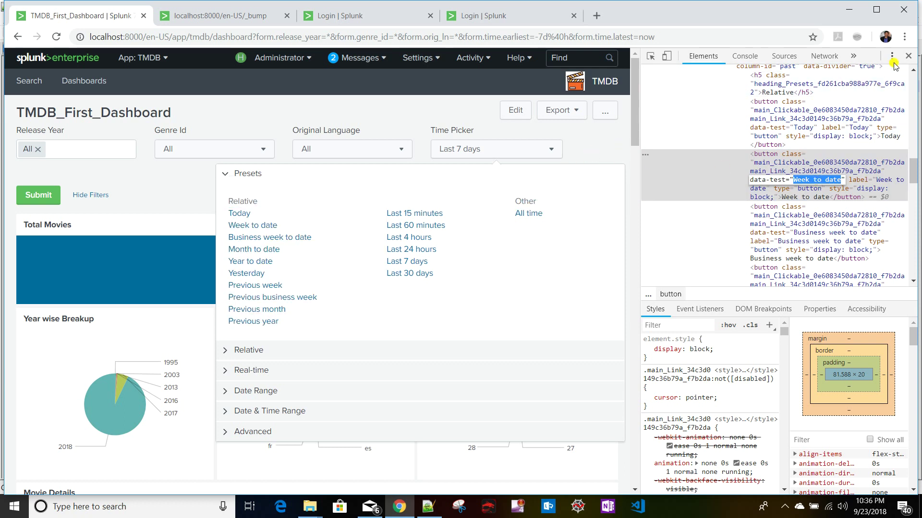
click(909, 56)
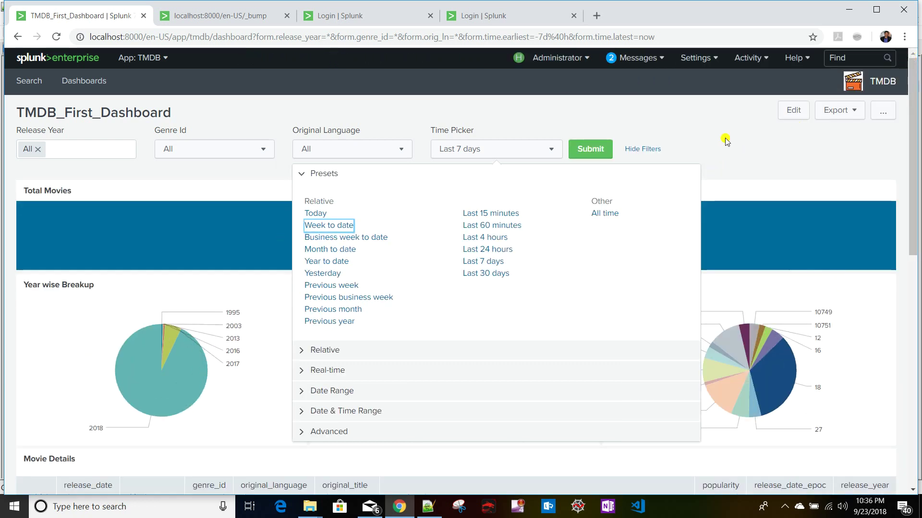
click(742, 139)
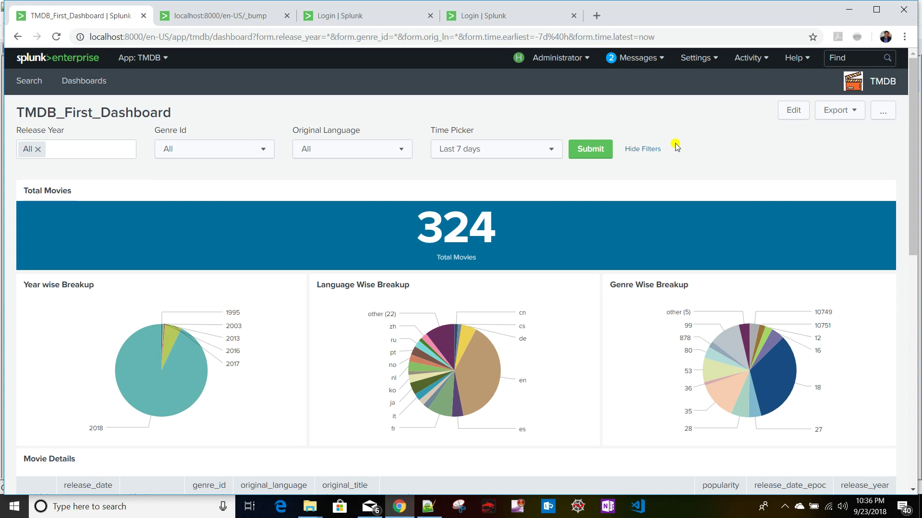
Open the admin role's settings from the roles in Splunk's access controls.
click(700, 58)
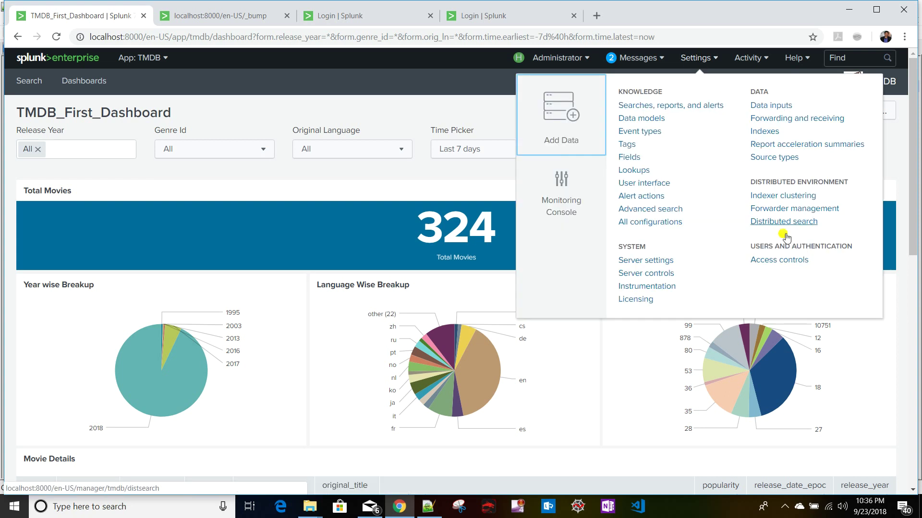
click(771, 261)
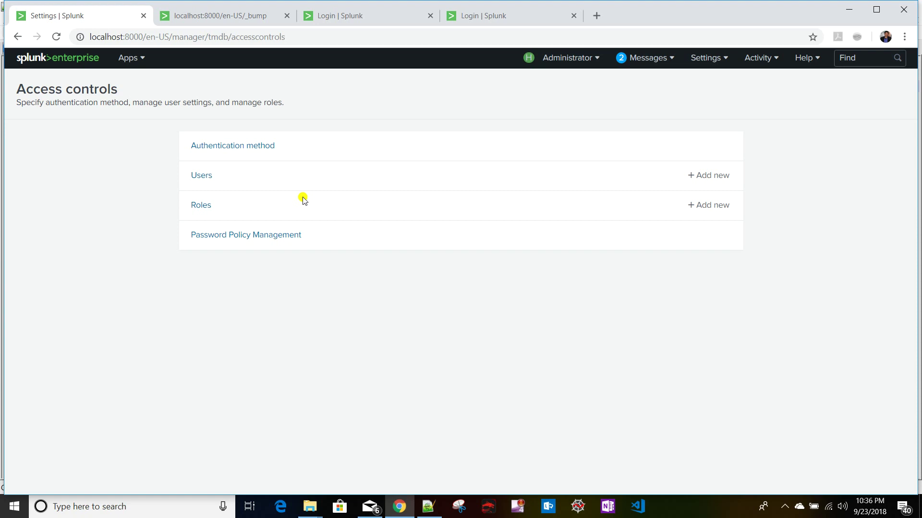
click(204, 212)
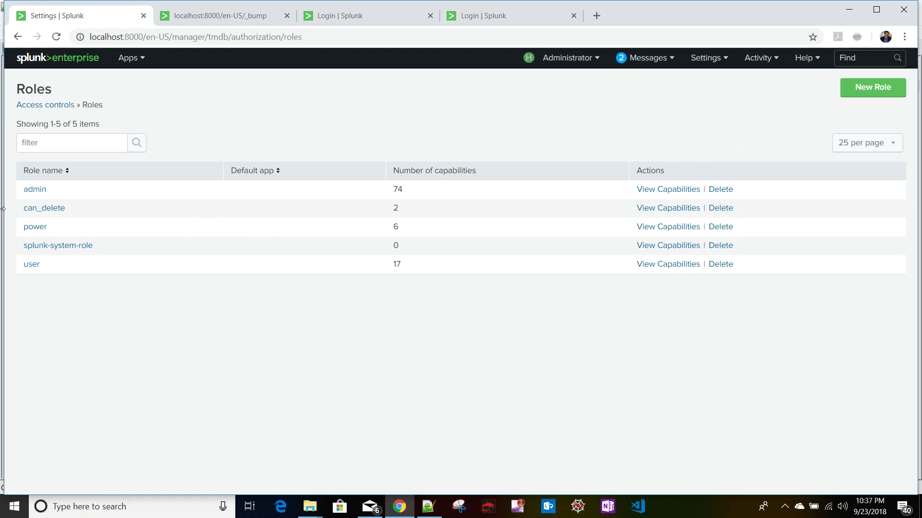
click(39, 194)
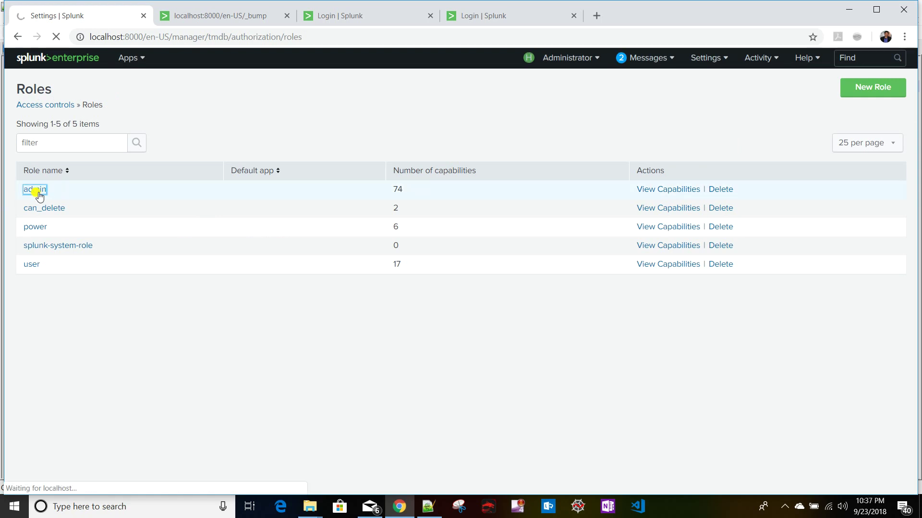
Examine the admin role's available capabilities for the real-time search entries rtsearch and schedule_rtsearch.
scroll(57, 289, down, 1)
scroll(58, 290, down, 14)
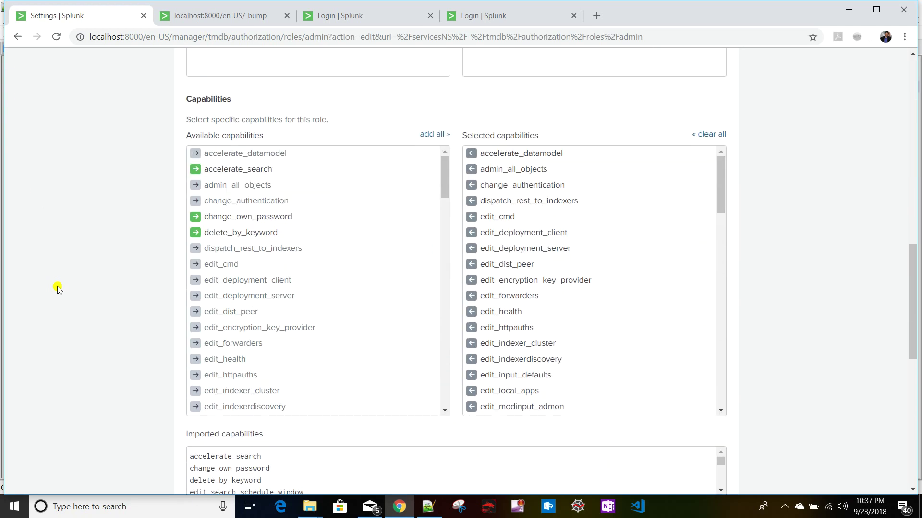
scroll(308, 238, down, 8)
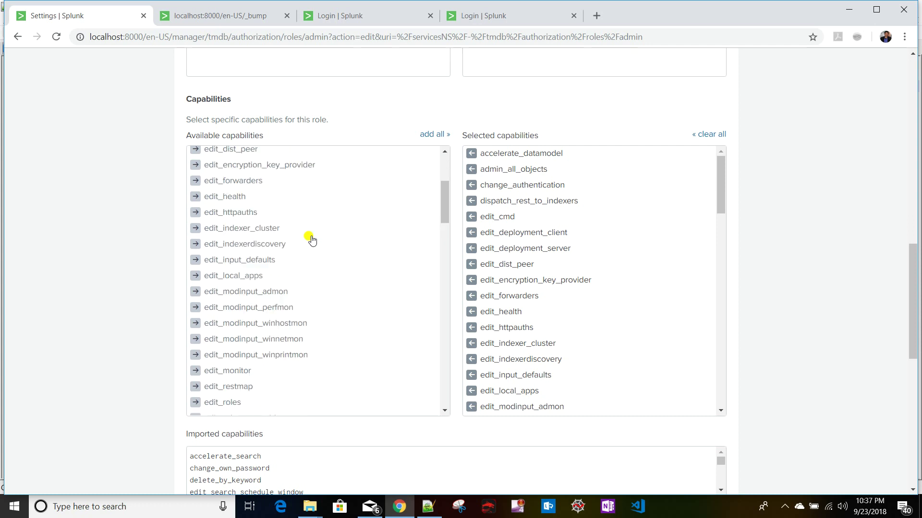
scroll(311, 239, down, 5)
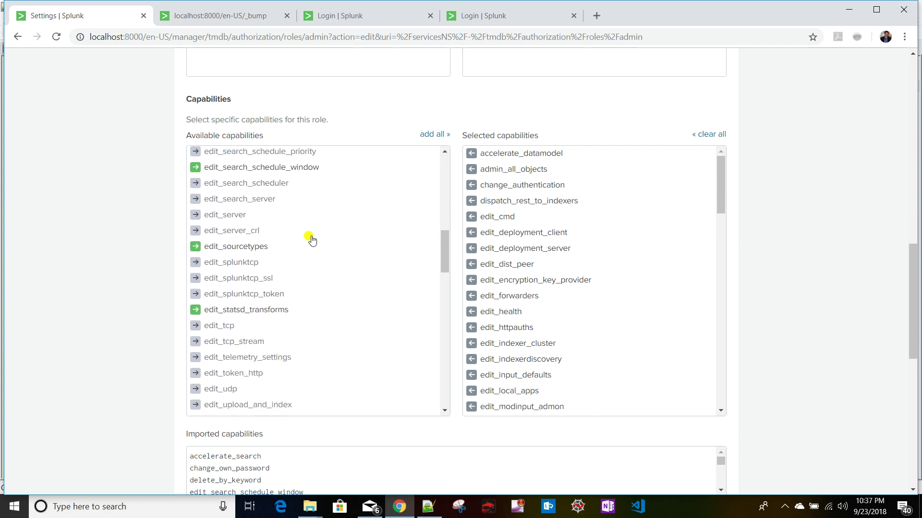
scroll(311, 240, down, 6)
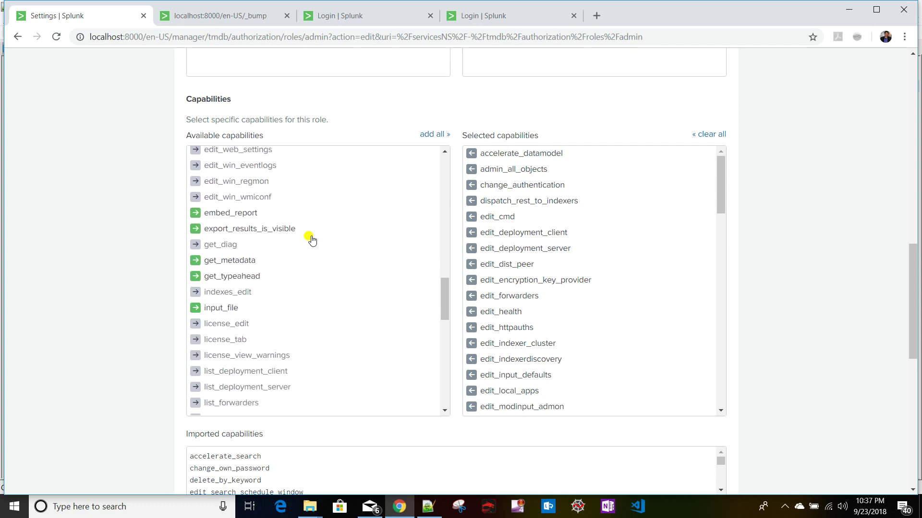
scroll(312, 240, down, 5)
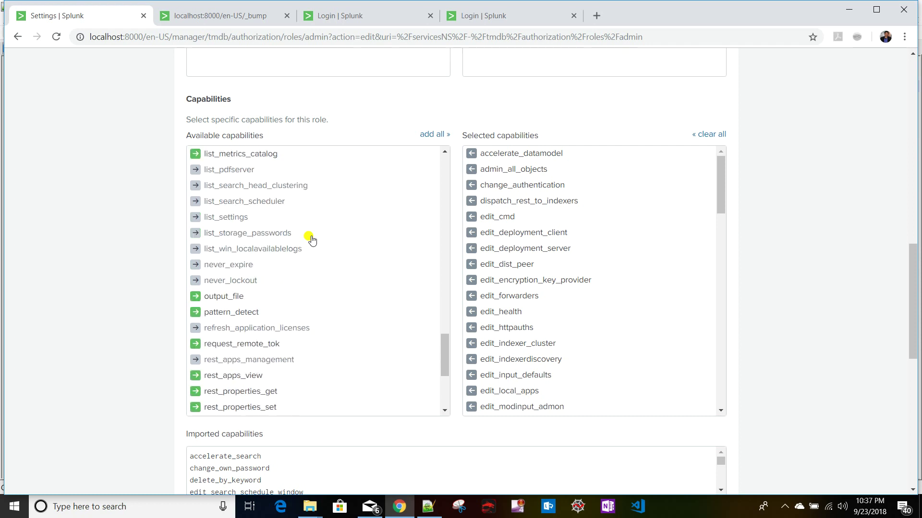
scroll(311, 239, down, 3)
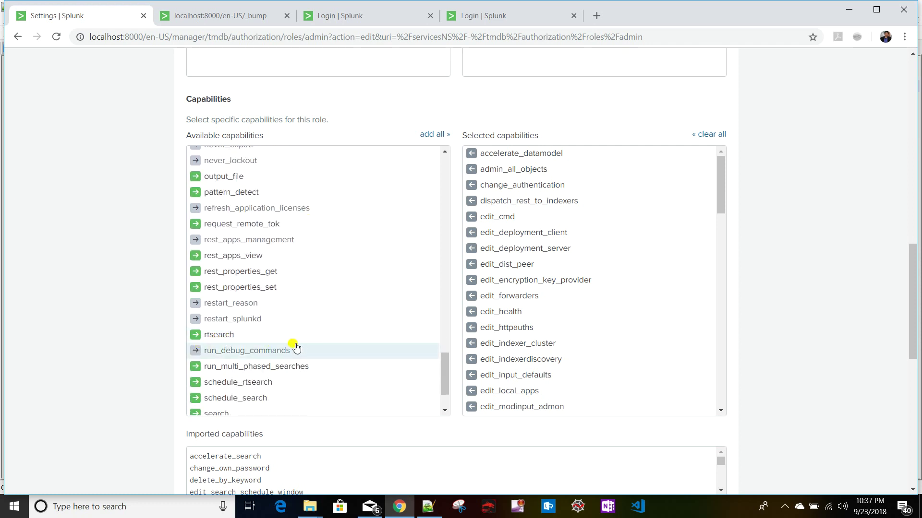
scroll(290, 347, down, 3)
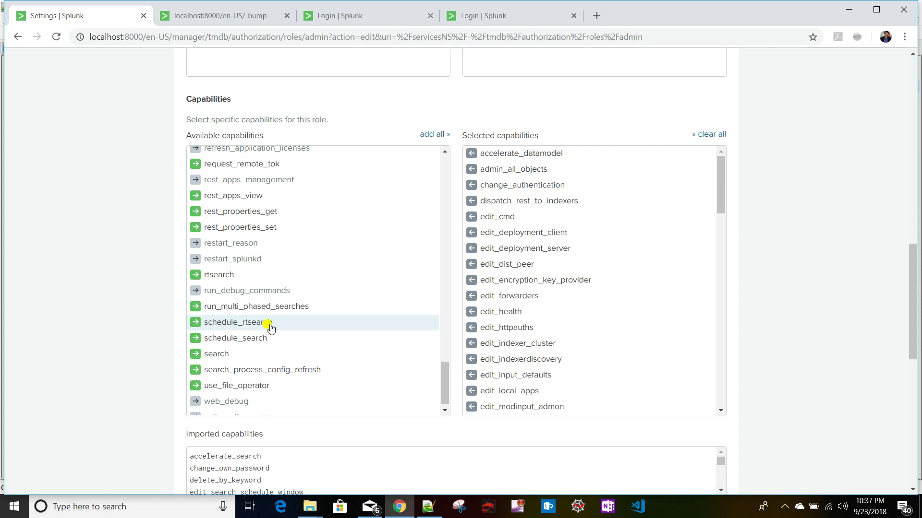
scroll(60, 178, up, 15)
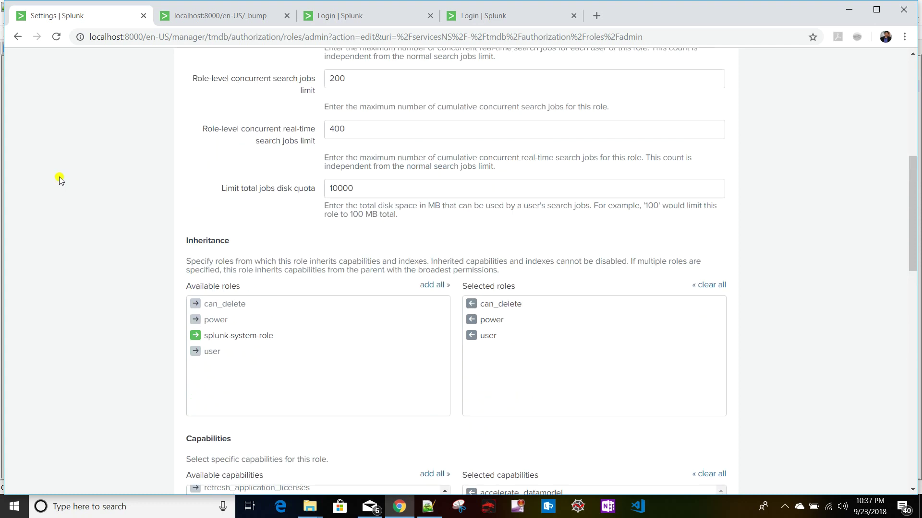
Leave the admin role settings without saving and return to the TMDB app.
click(129, 58)
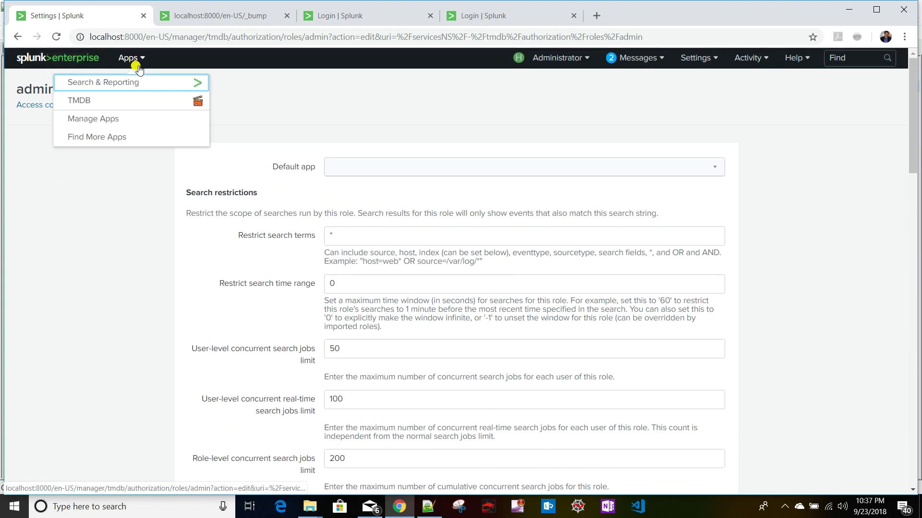
click(119, 102)
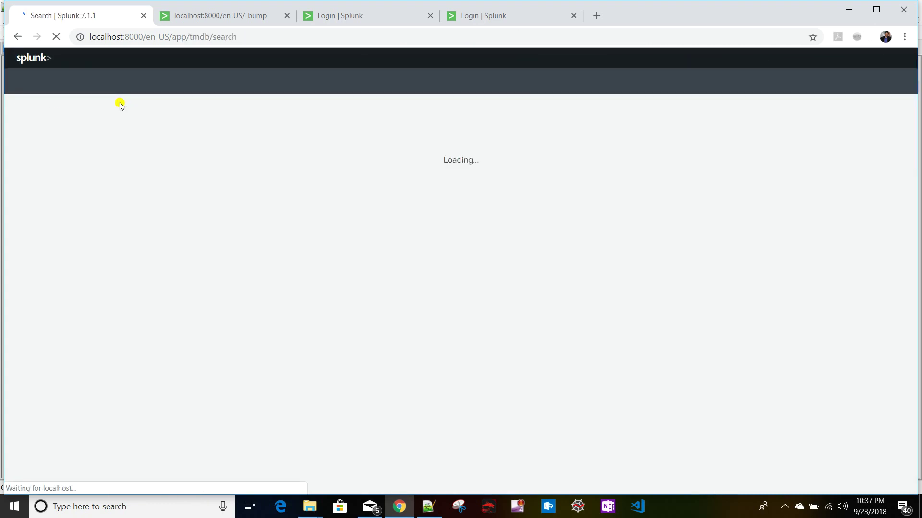